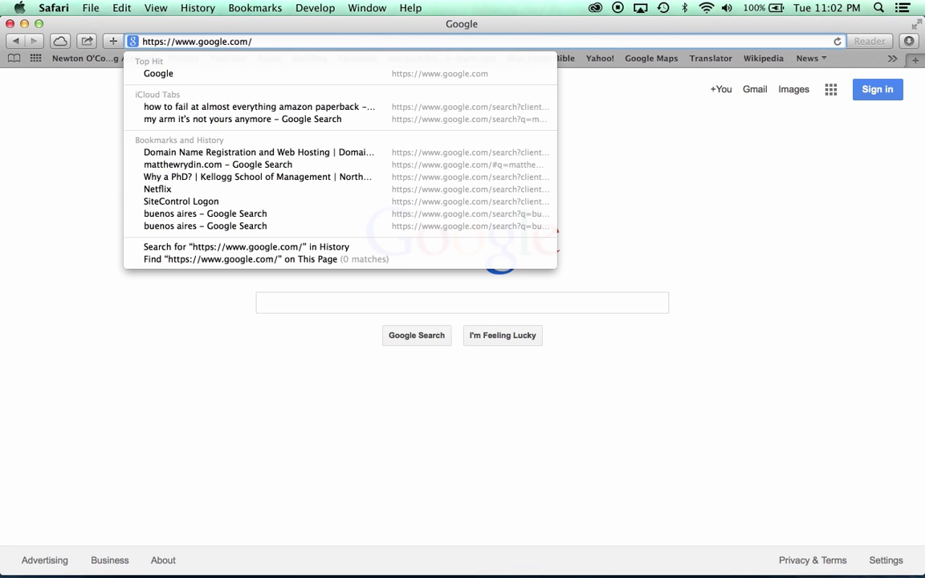
# Go to the Google Apps for Business site at google.com/a/.
pyautogui.write('a/')
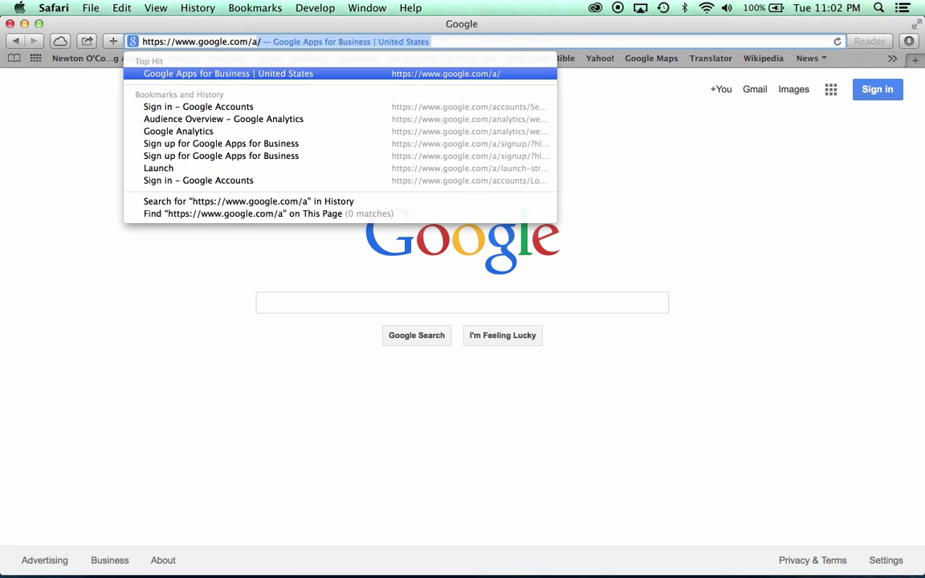
pyautogui.press('Return')
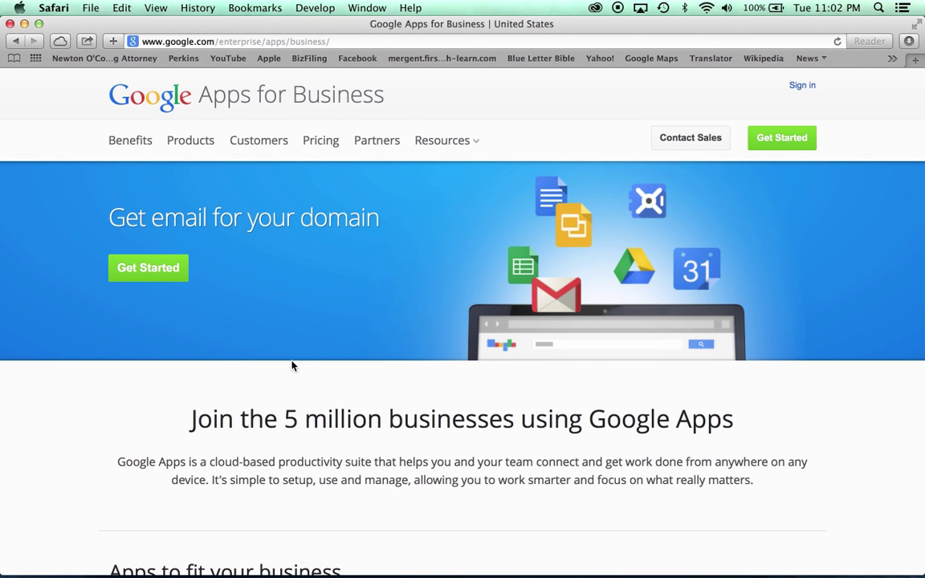
pyautogui.scroll(-3, 291, 363)
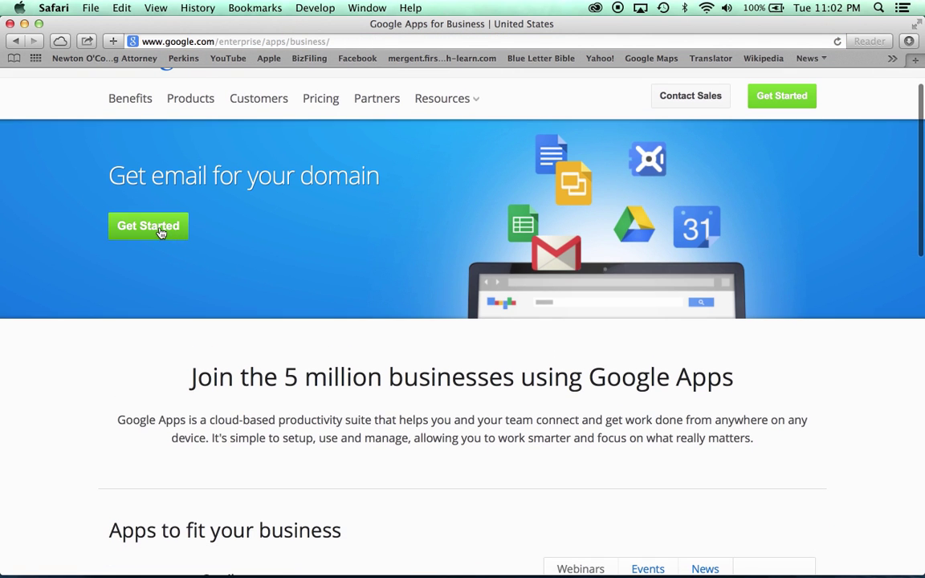
# Start the sign-up and enter the owner's name, e-mail, business name and phone number.
pyautogui.click(160, 230)
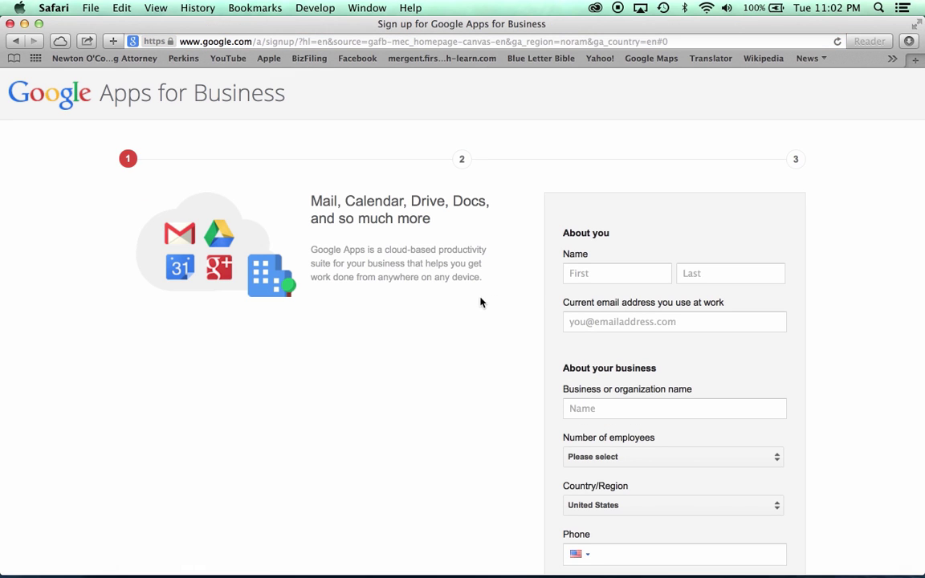
pyautogui.click(577, 274)
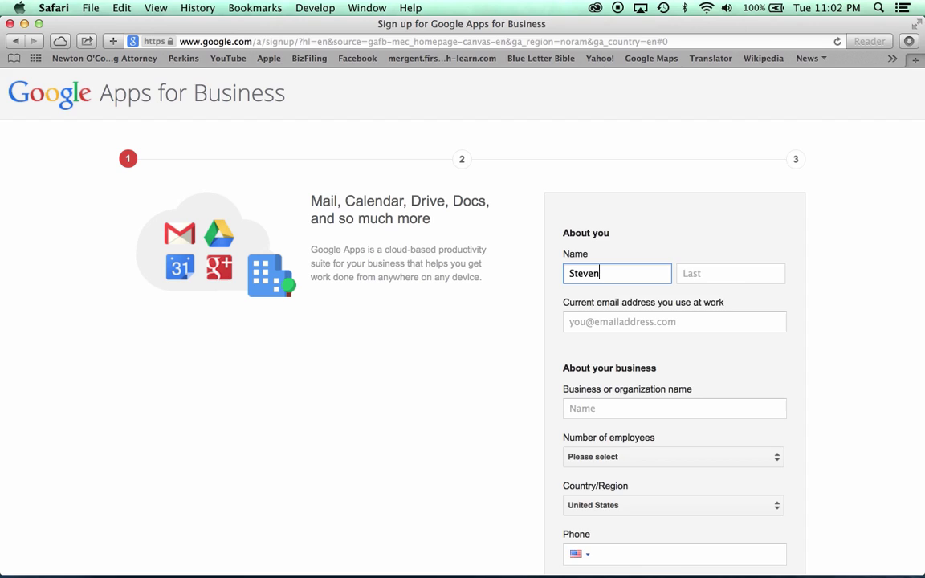
pyautogui.press('Tab')
pyautogui.press('Tab')
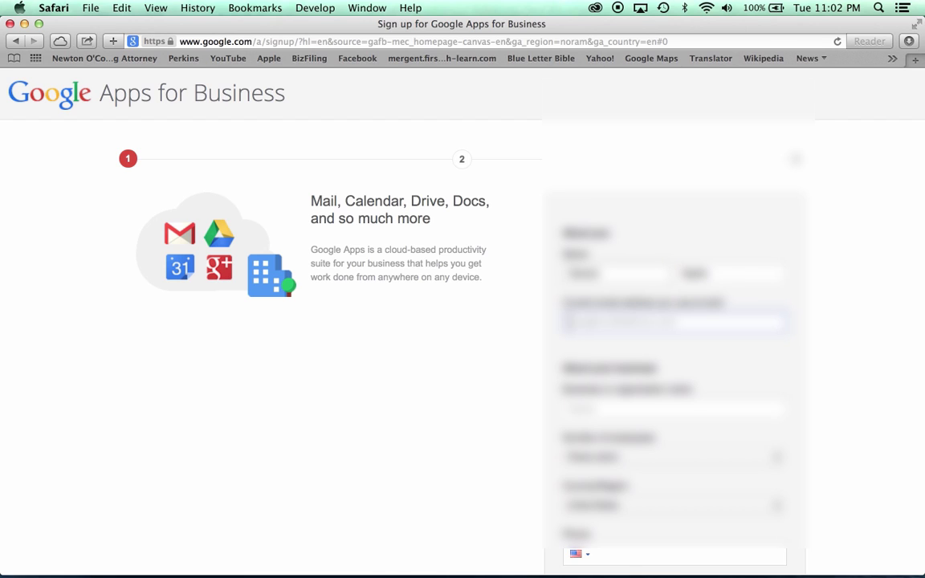
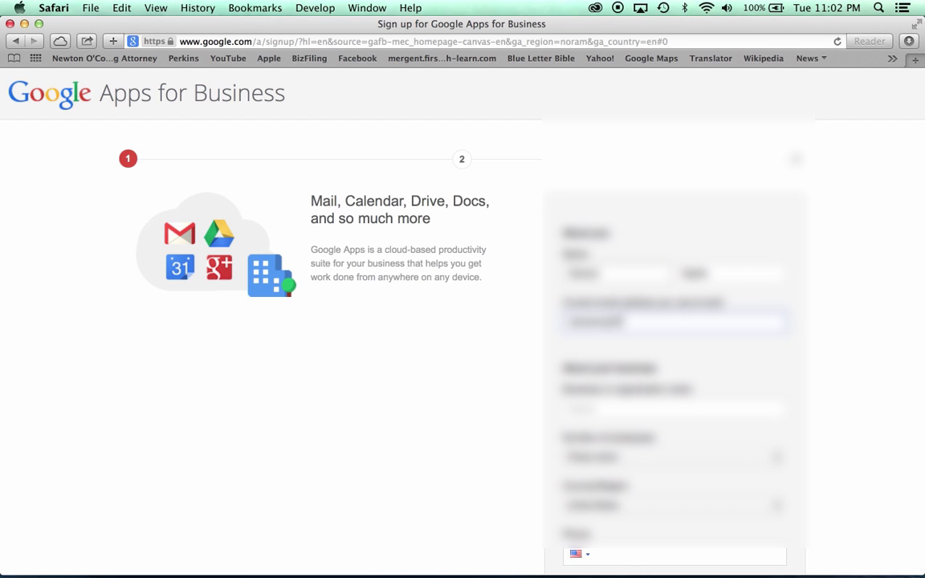
pyautogui.press('Tab')
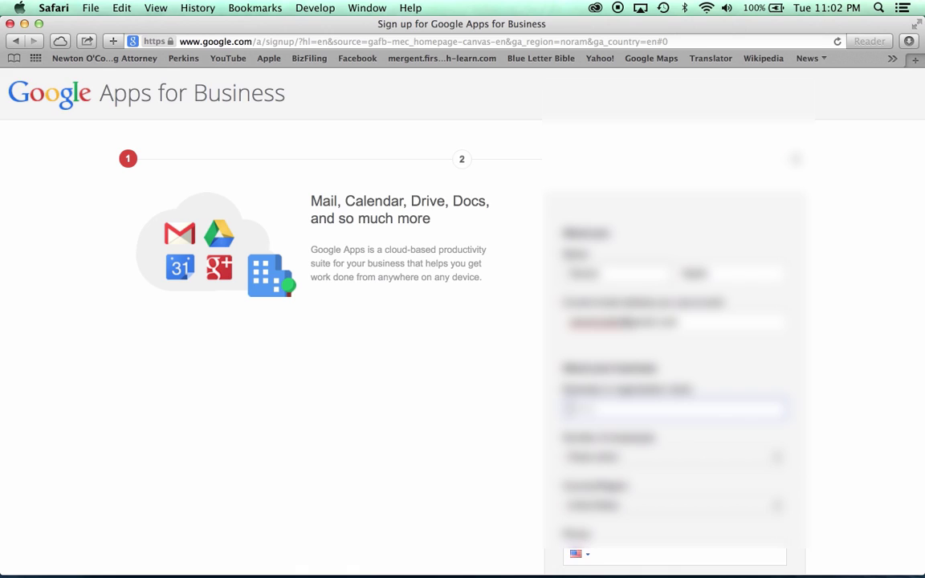
pyautogui.scroll(-2, 462, 321)
pyautogui.press('Tab')
pyautogui.press('Tab')
pyautogui.press('Tab')
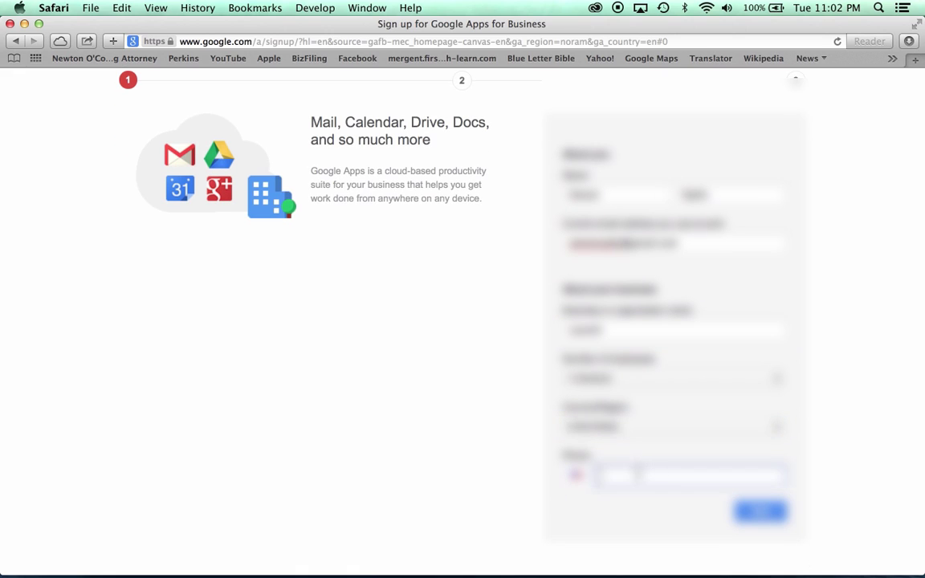
pyautogui.write('5555555555')
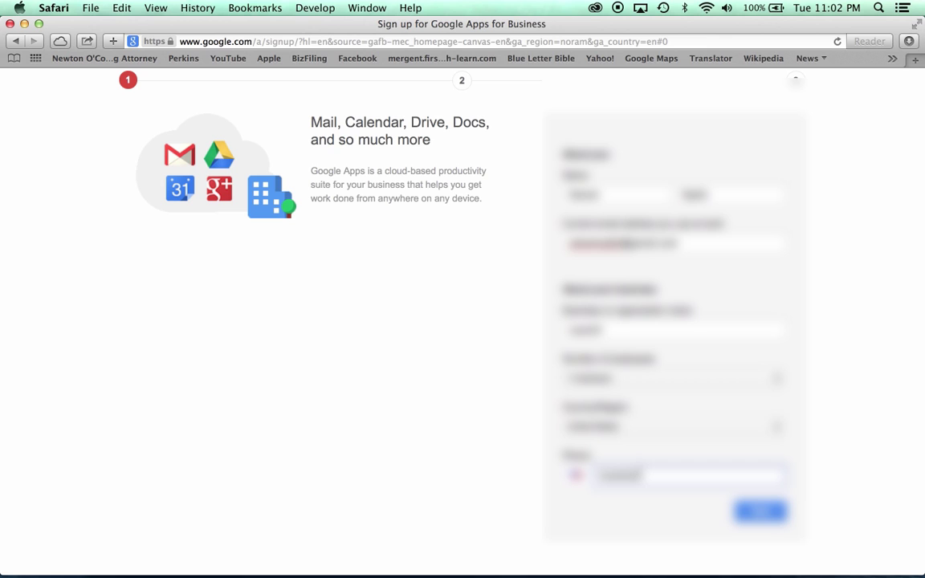
# Choose to use the already-purchased domain restorehope.us and continue to account creation.
pyautogui.click(760, 511)
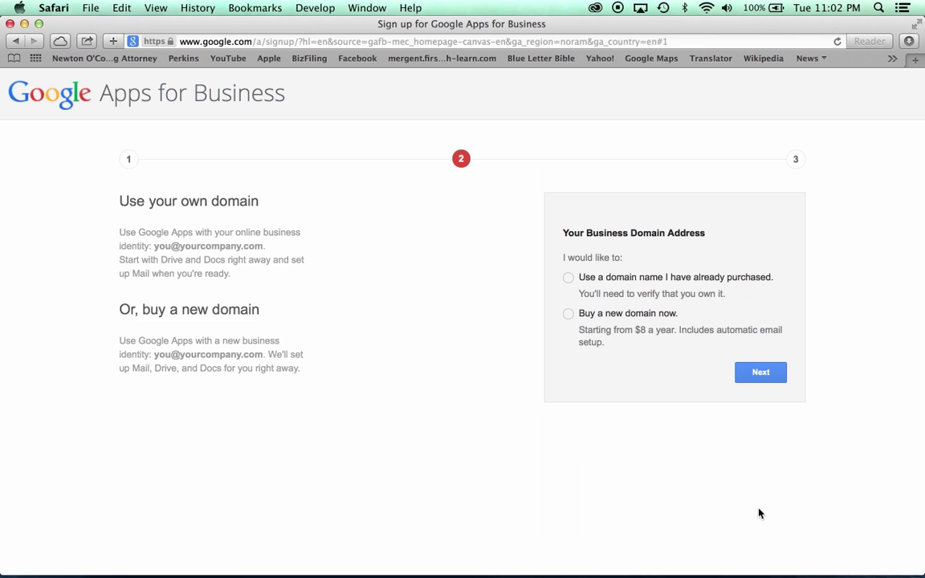
pyautogui.click(569, 279)
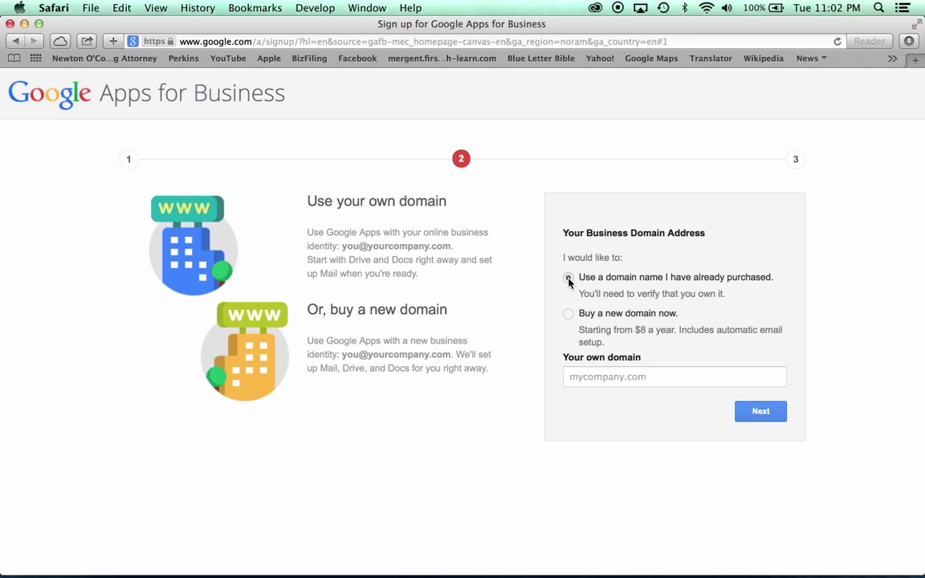
pyautogui.click(661, 376)
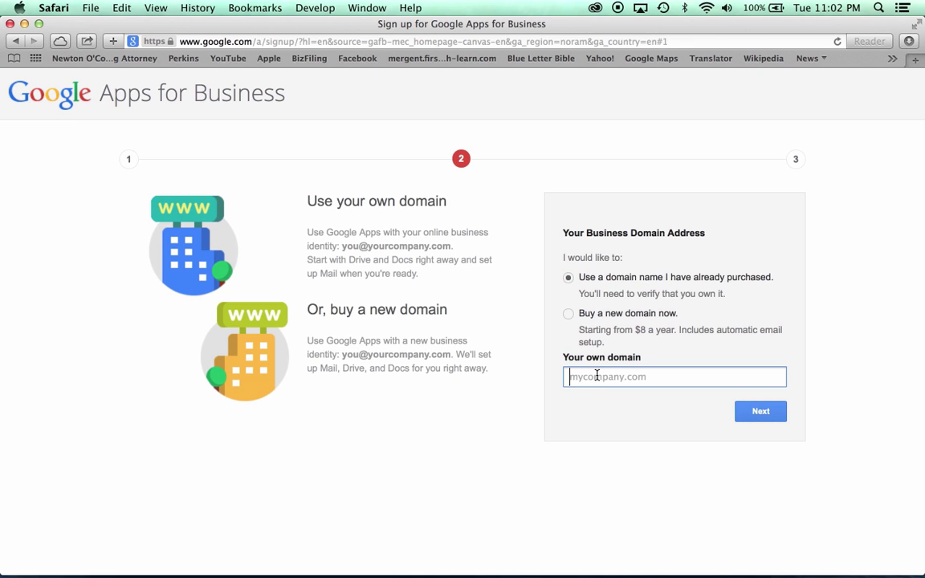
pyautogui.write('restorehope.us')
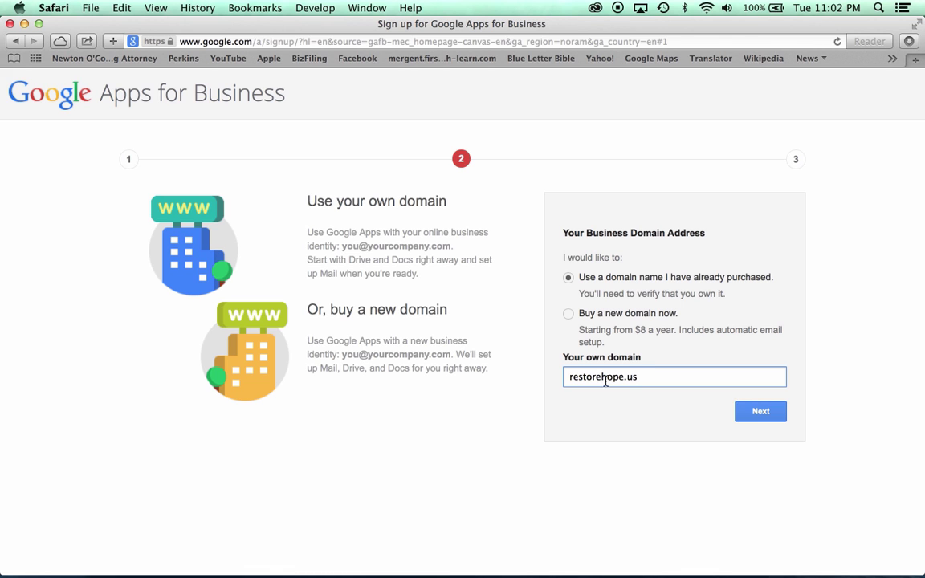
pyautogui.click(748, 411)
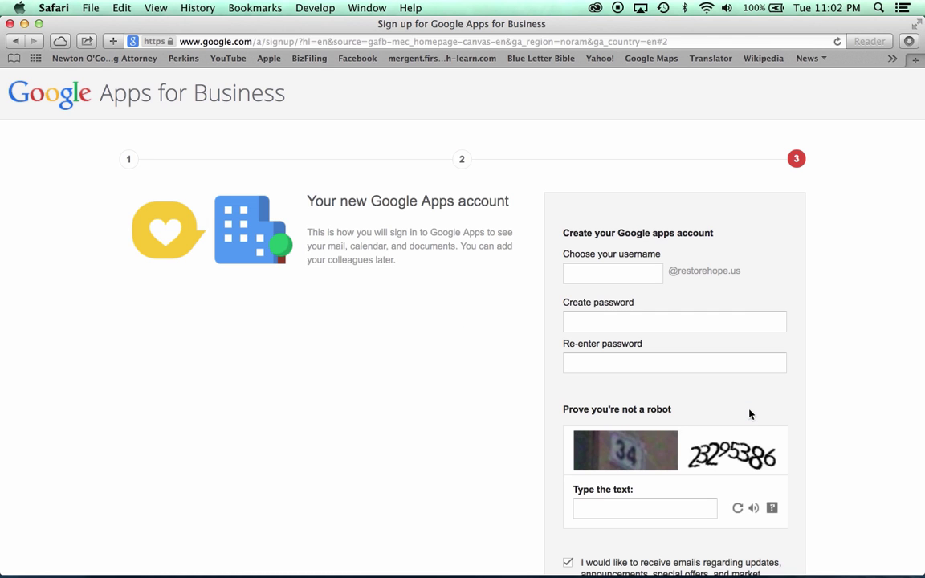
# Set the username to admin and use Safari's suggested password.
pyautogui.scroll(-3, 750, 415)
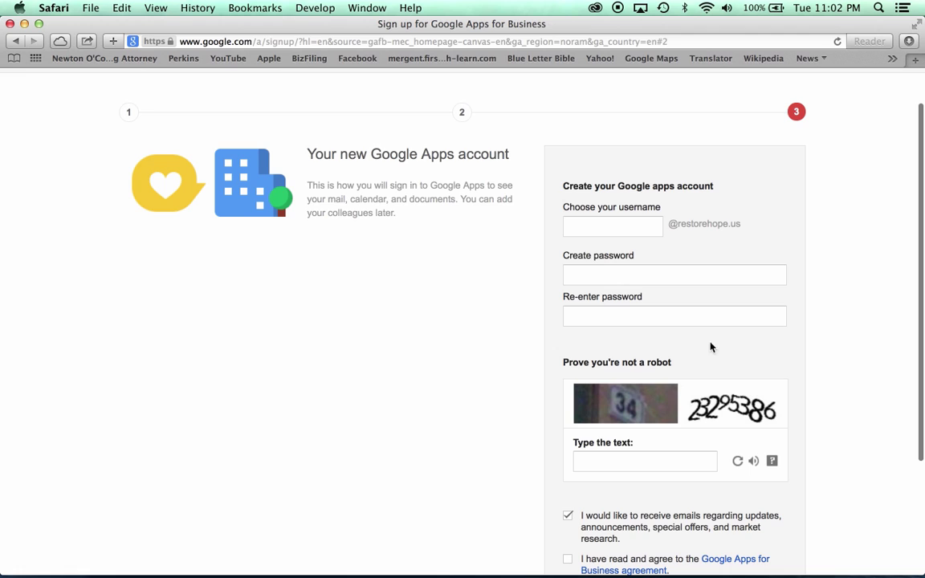
pyautogui.click(623, 227)
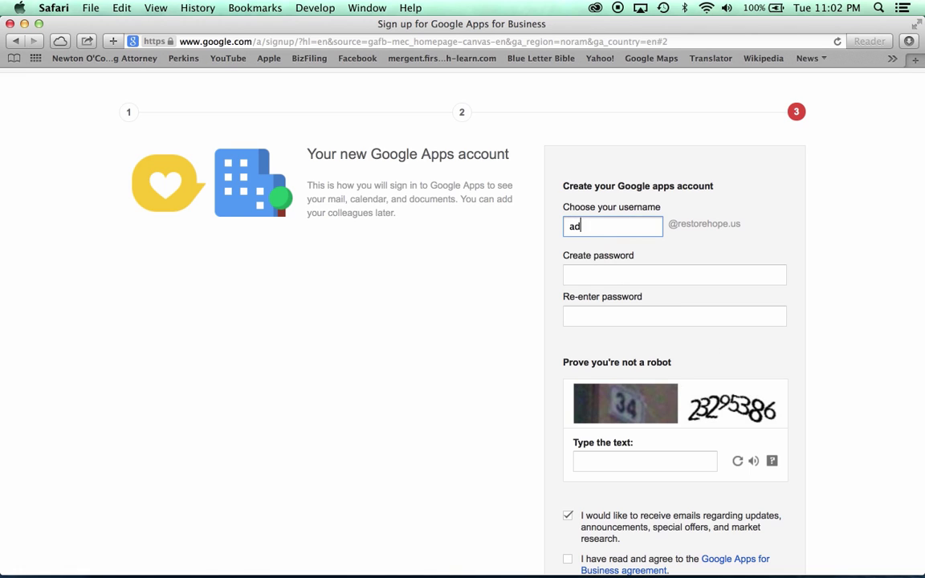
pyautogui.press('Tab')
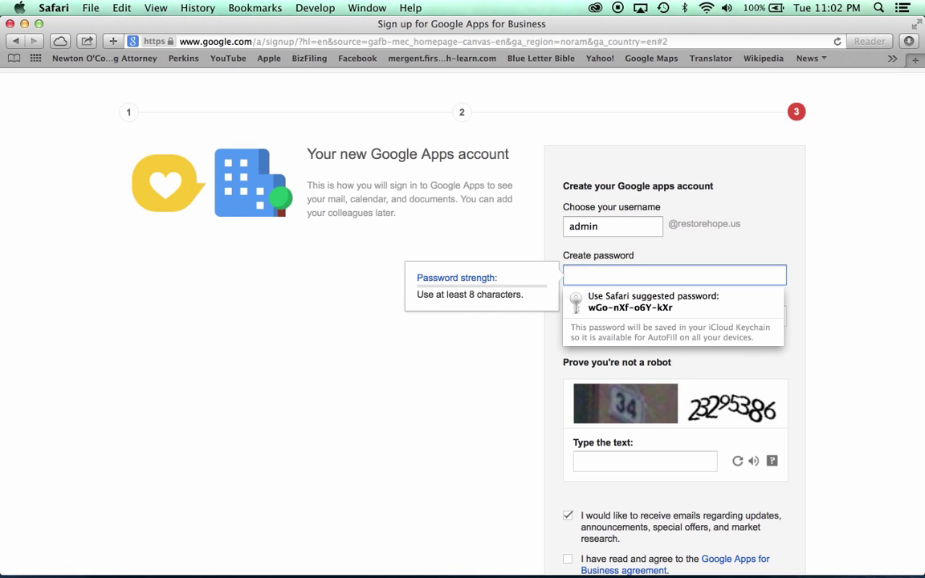
pyautogui.press('Down')
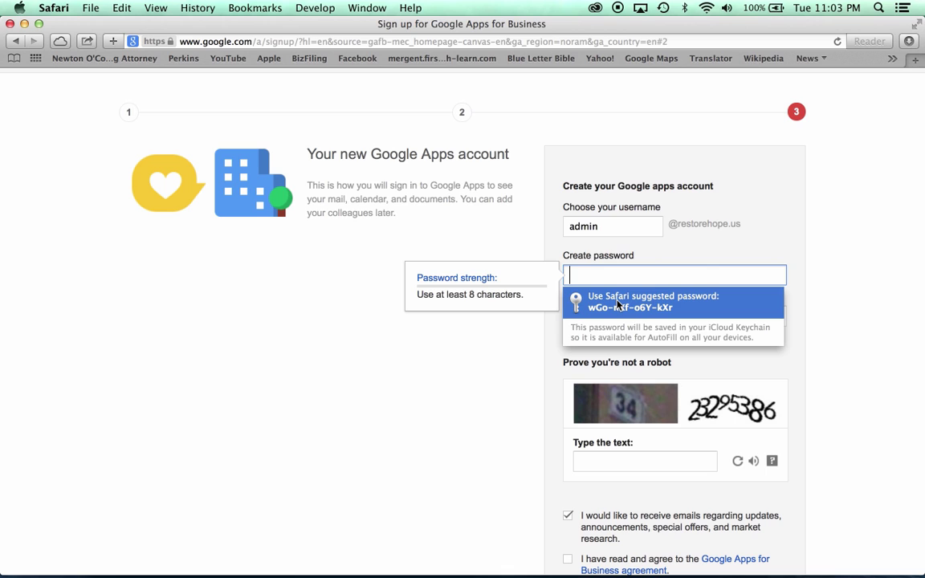
pyautogui.press('Escape')
pyautogui.press('Return')
# Enter the captcha, opt out of update emails, accept the agreement and sign up.
pyautogui.scroll(-3, 617, 347)
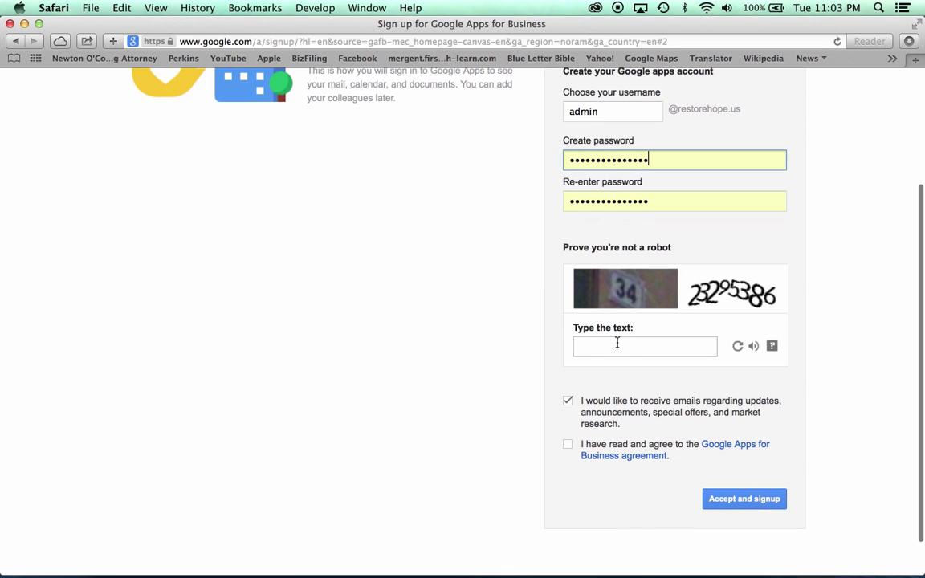
pyautogui.click(610, 345)
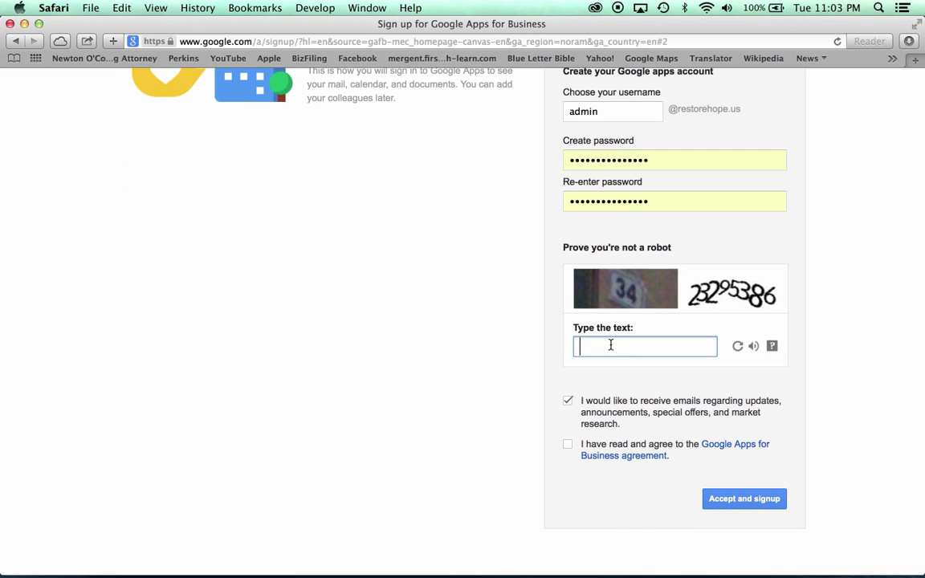
pyautogui.write('23295386')
pyautogui.click(568, 399)
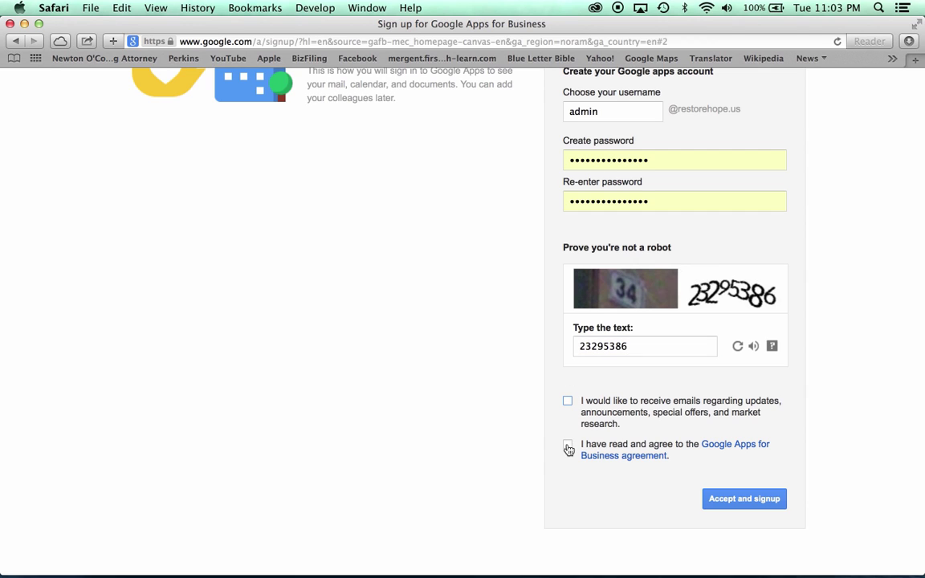
pyautogui.click(568, 446)
pyautogui.click(726, 501)
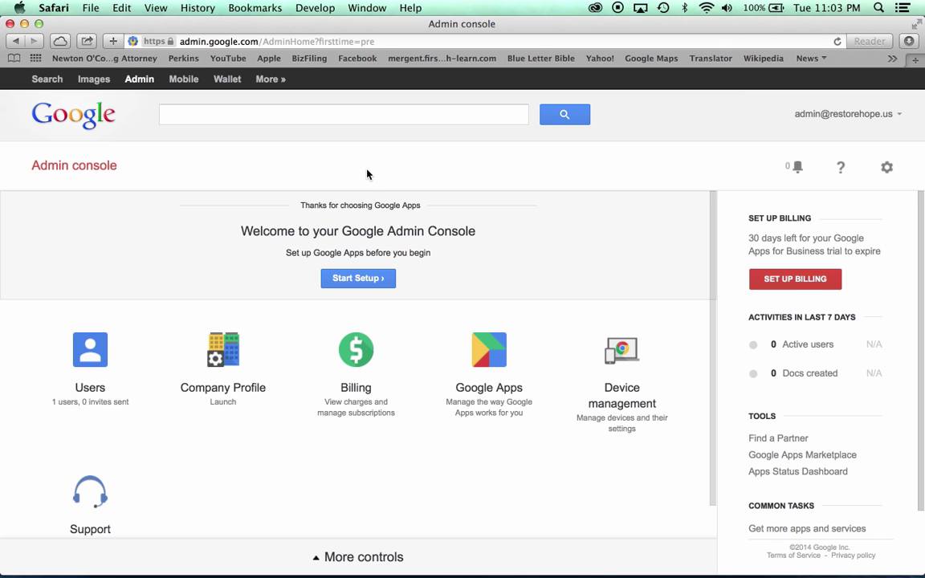
# Search Google for 'google apps mx records' and open the MX record values help article.
pyautogui.click(261, 41)
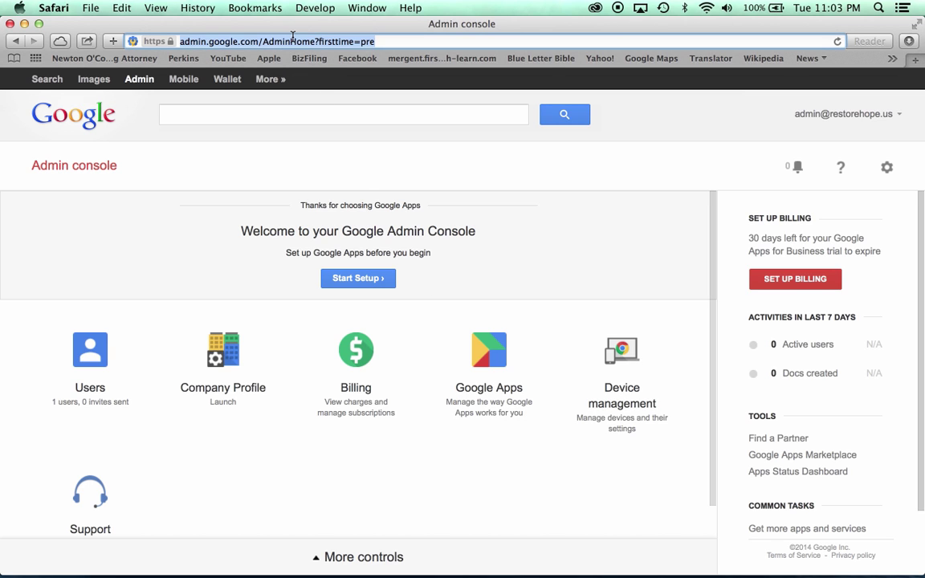
pyautogui.write('google.com')
pyautogui.press('Return')
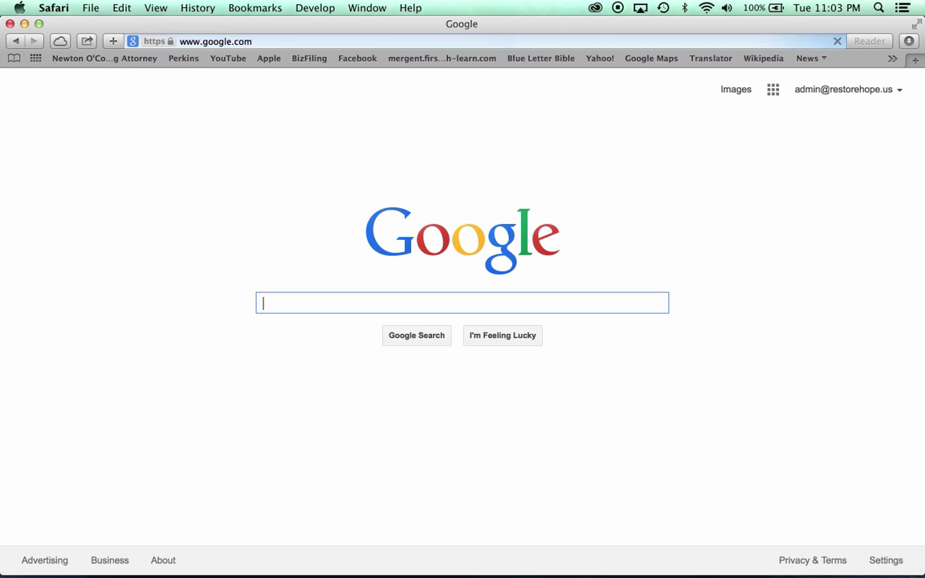
pyautogui.write('goo')
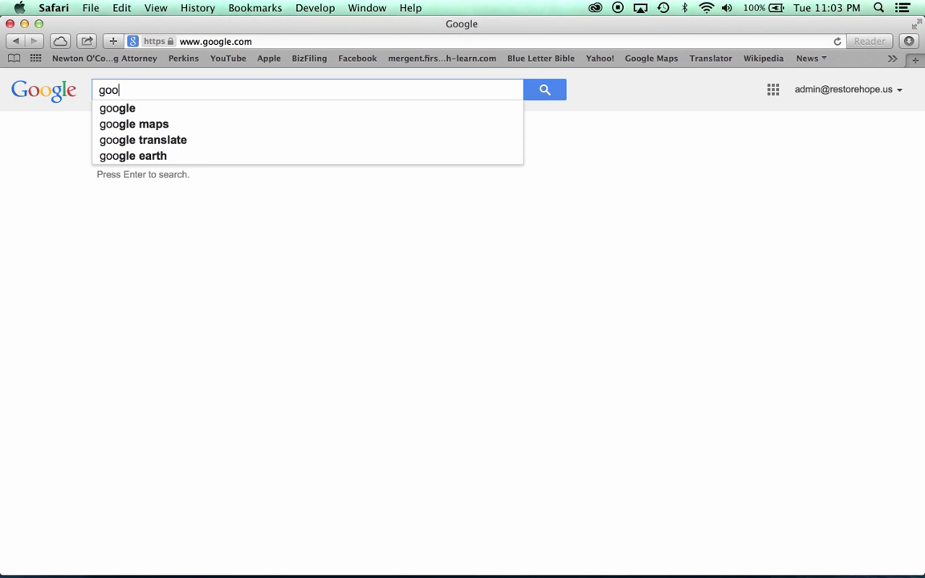
pyautogui.write('gle apps mx records')
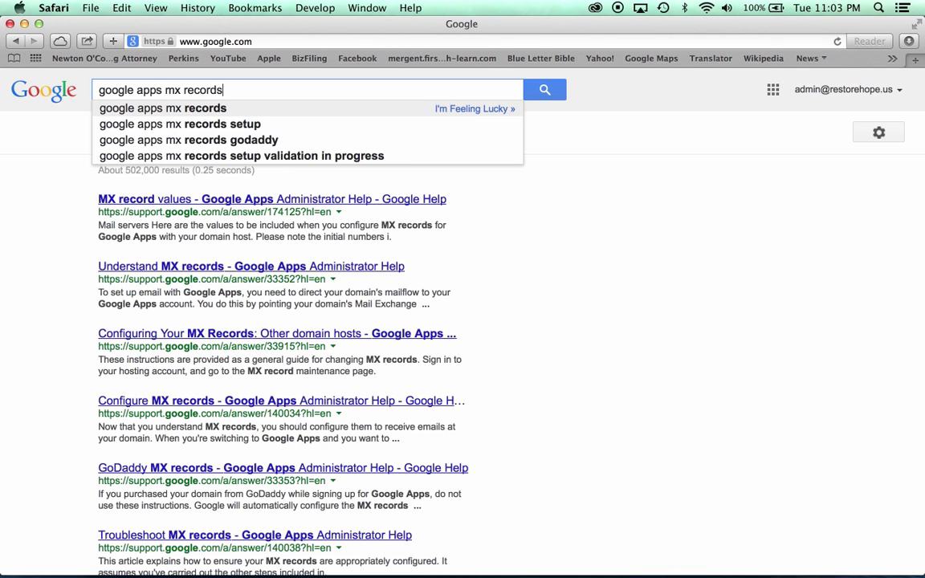
pyautogui.press('Return')
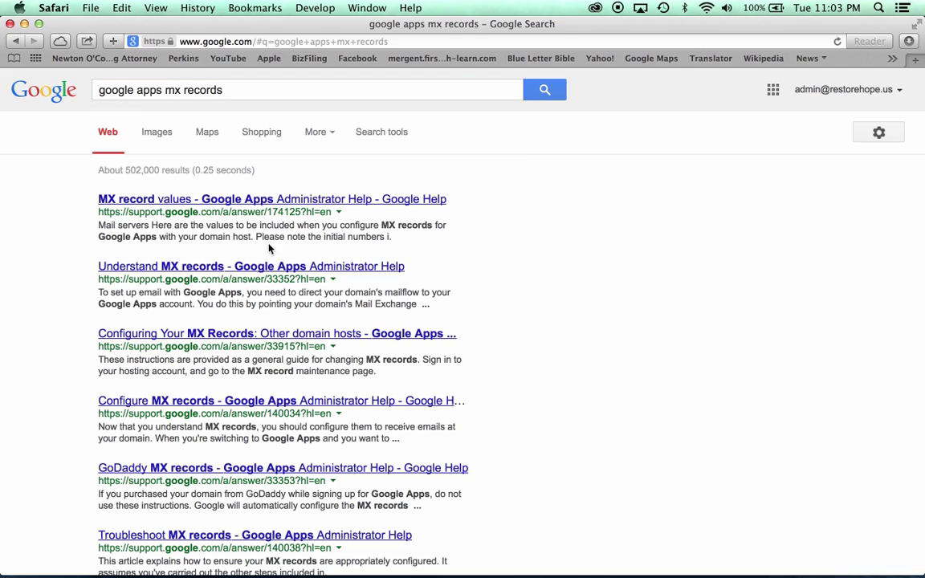
pyautogui.click(262, 200)
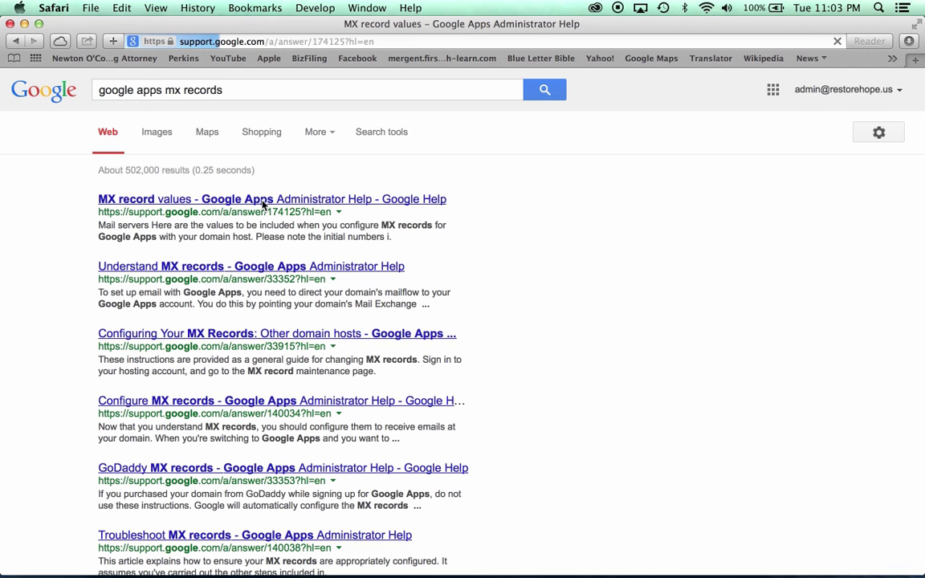
# Select ASPMX.L.GOOGLE.COM in the first row of the MX values table.
pyautogui.scroll(-2, 265, 363)
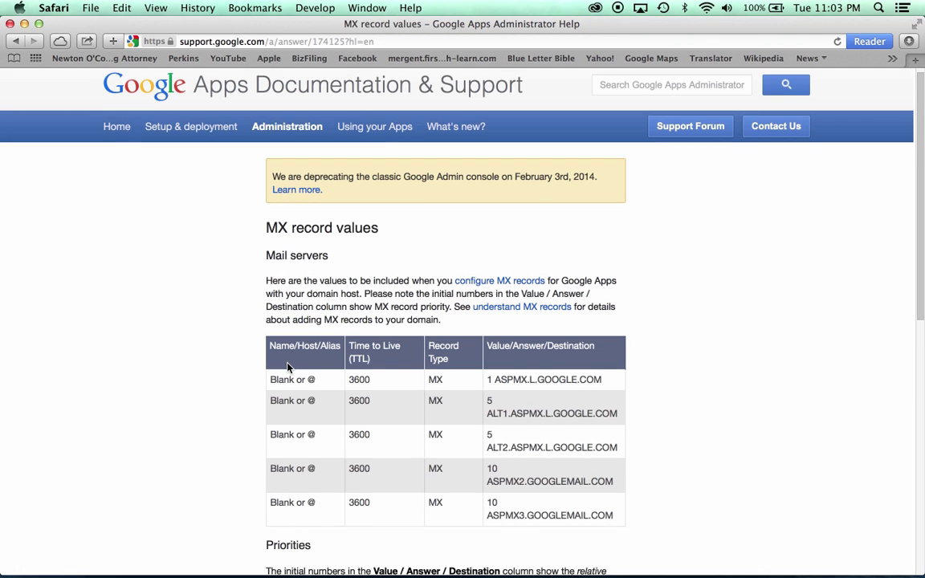
pyautogui.scroll(-1, 288, 367)
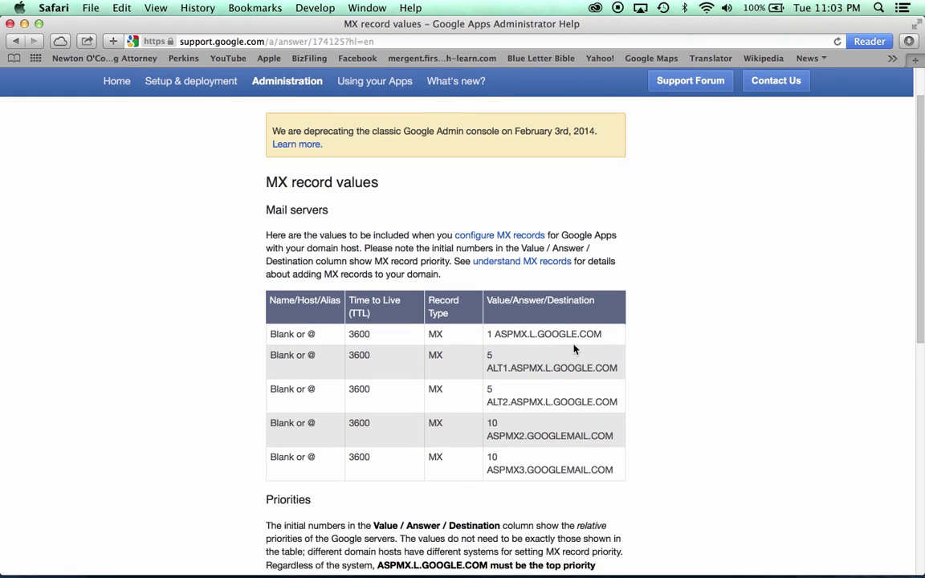
pyautogui.moveTo(603, 336); pyautogui.dragTo(497, 335)
pyautogui.press('super+c')
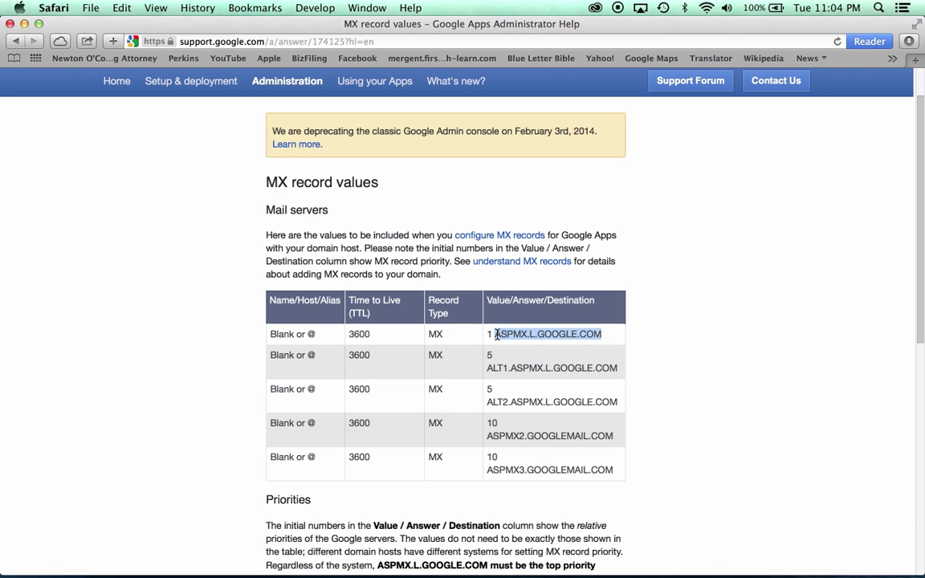
# Open godaddy.com in a new tab, go to My Account, open RESTOREHOPE.US and its DNS menu.
pyautogui.press('super+t')
pyautogui.write('godaddy.com')
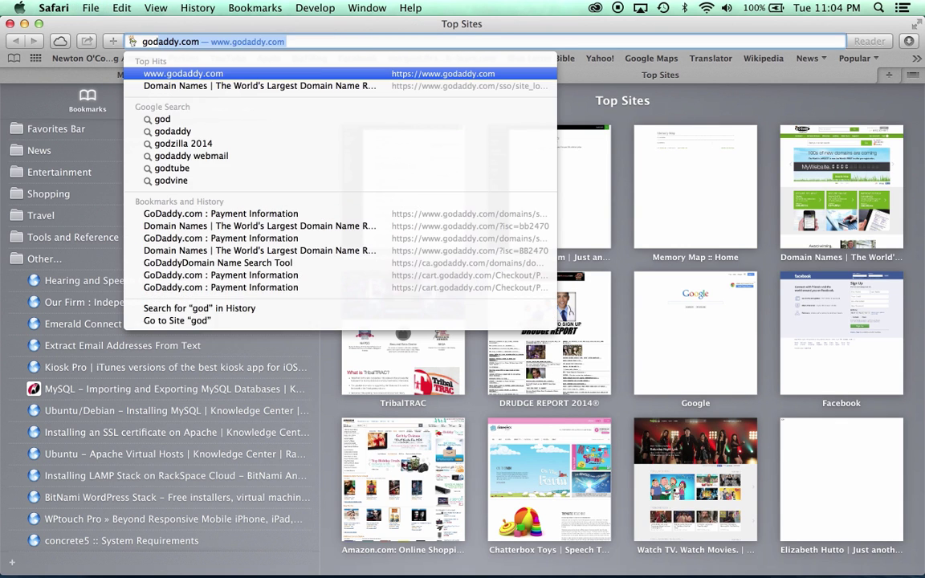
pyautogui.press('Return')
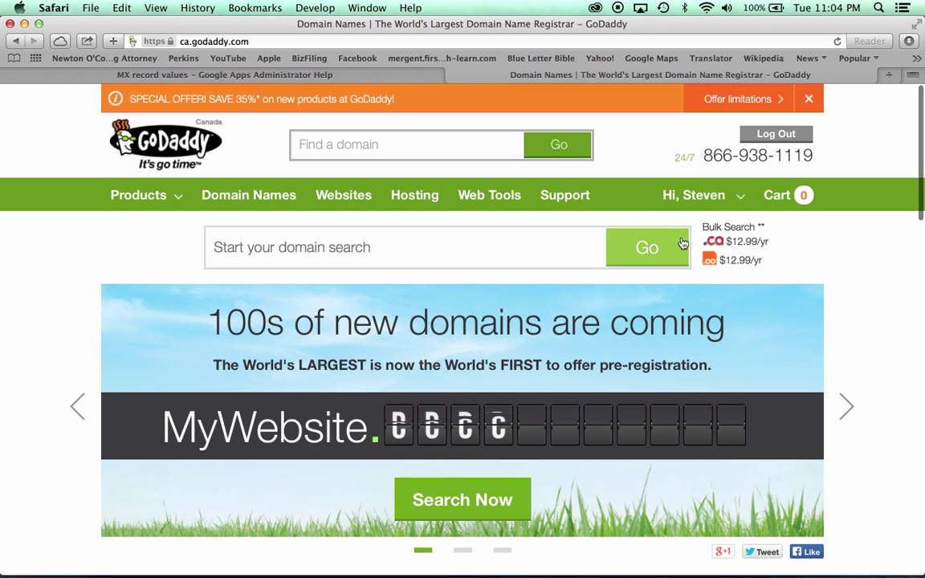
pyautogui.moveTo(694, 195)
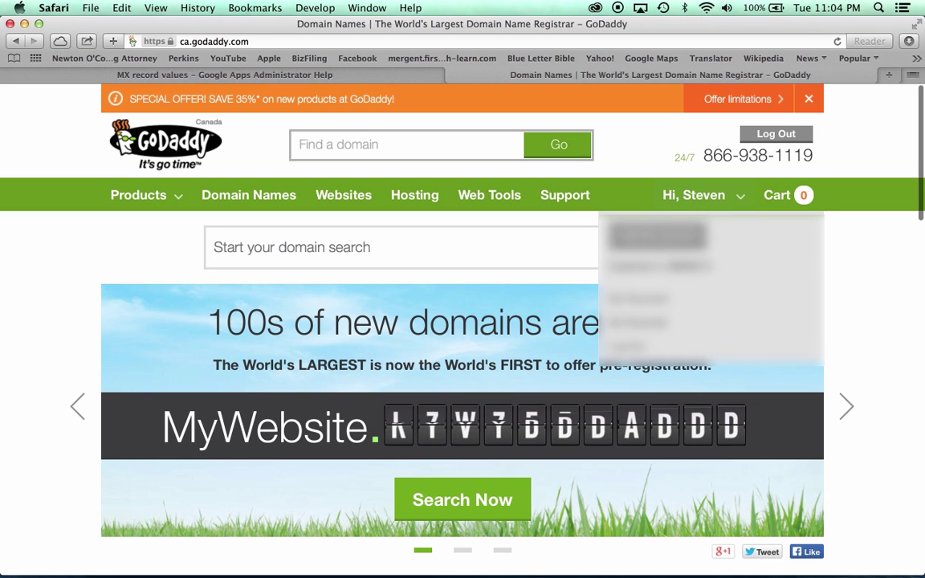
pyautogui.click(656, 234)
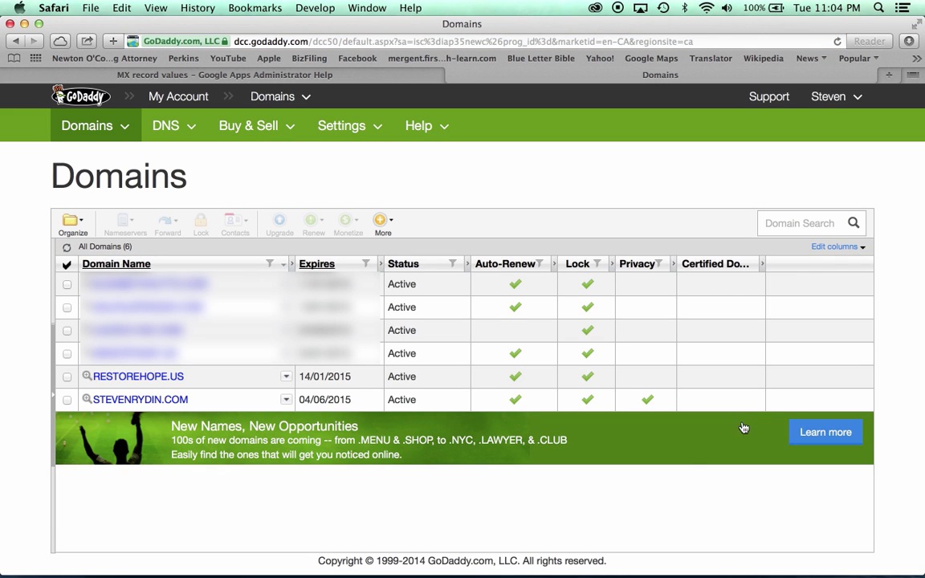
pyautogui.click(151, 383)
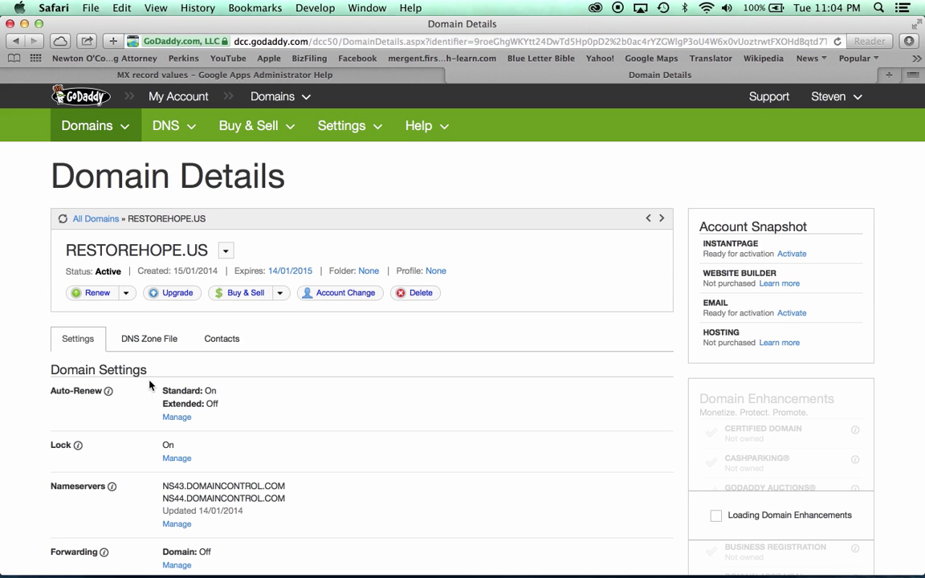
pyautogui.scroll(-1, 148, 380)
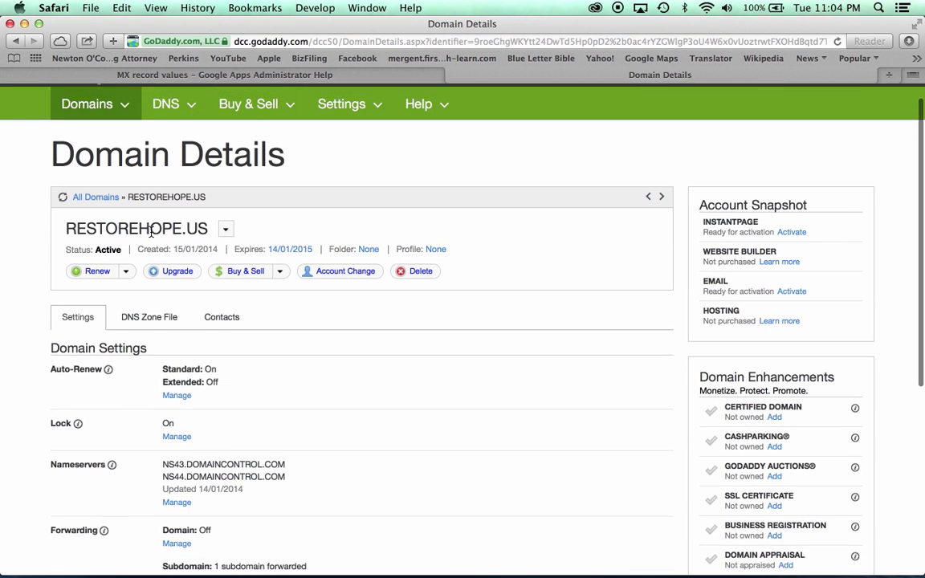
pyautogui.scroll(1, 151, 231)
pyautogui.click(170, 128)
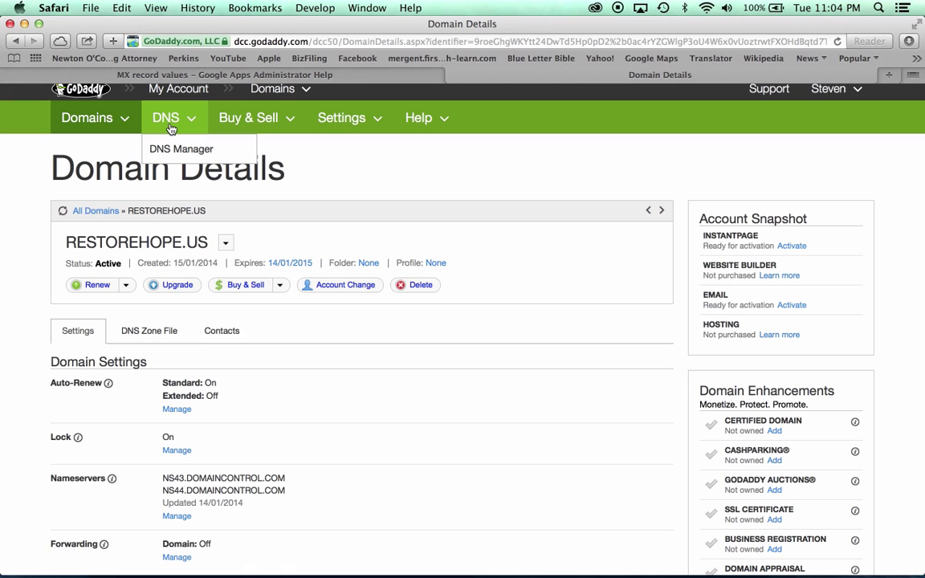
# Edit the restorehope.us zone file and delete the mailstore1 and smtp MX records.
pyautogui.click(171, 149)
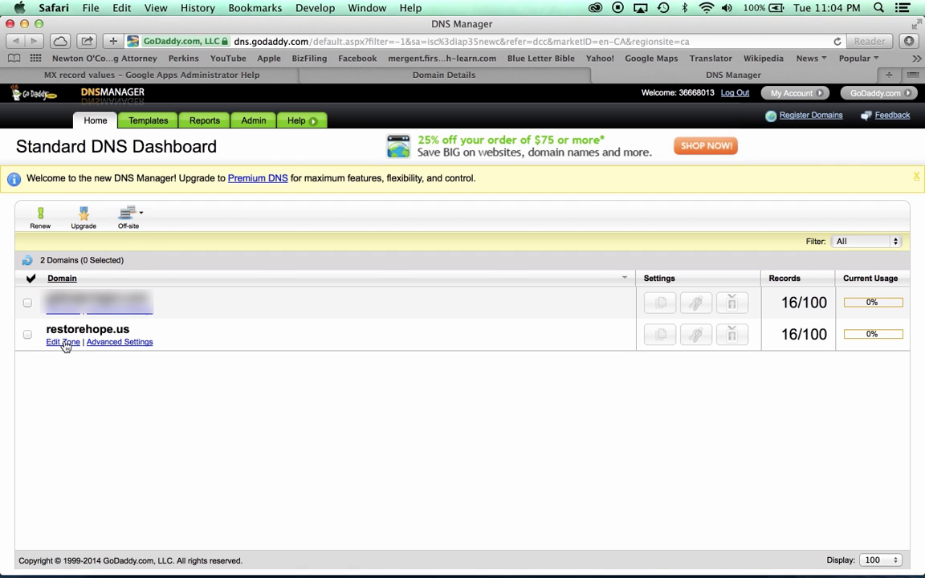
pyautogui.click(65, 344)
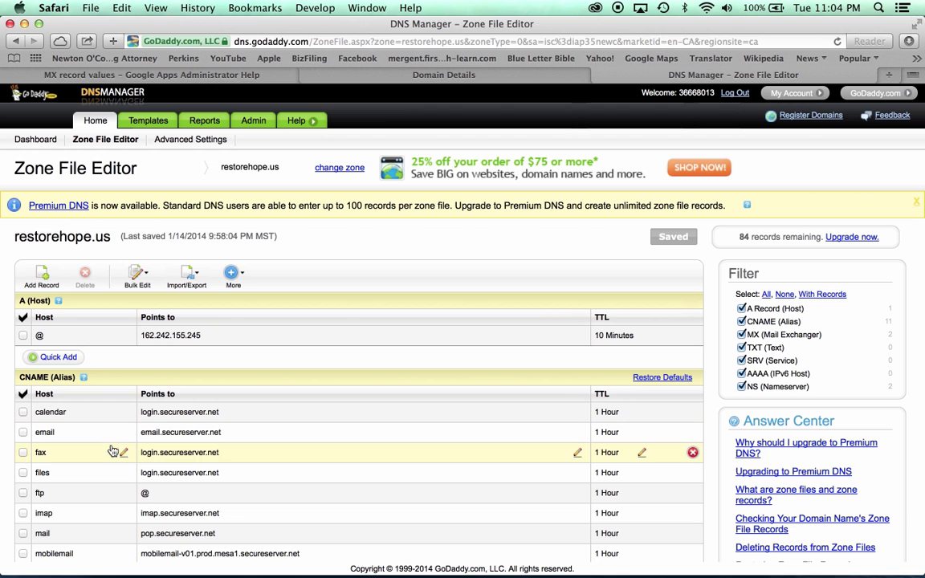
pyautogui.scroll(-3, 116, 418)
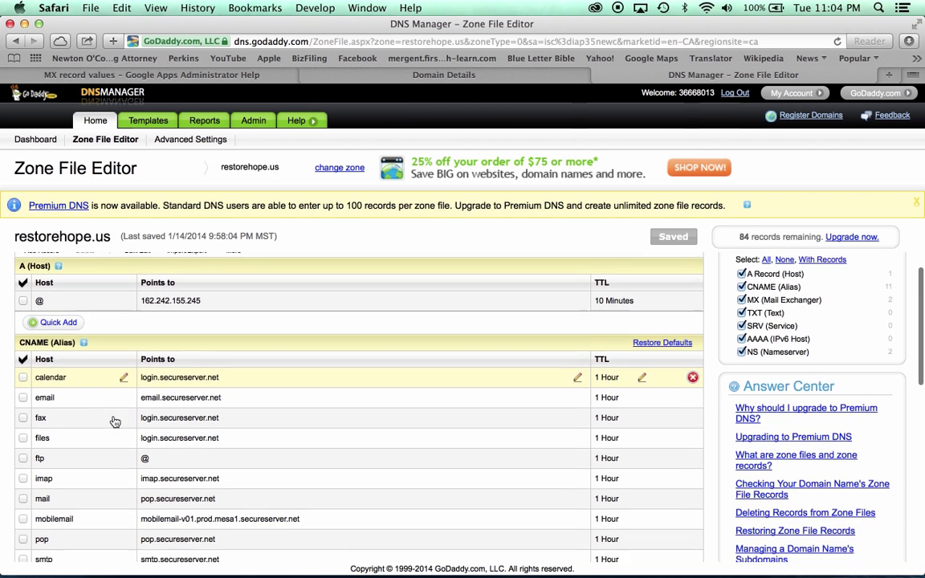
pyautogui.scroll(-5, 116, 422)
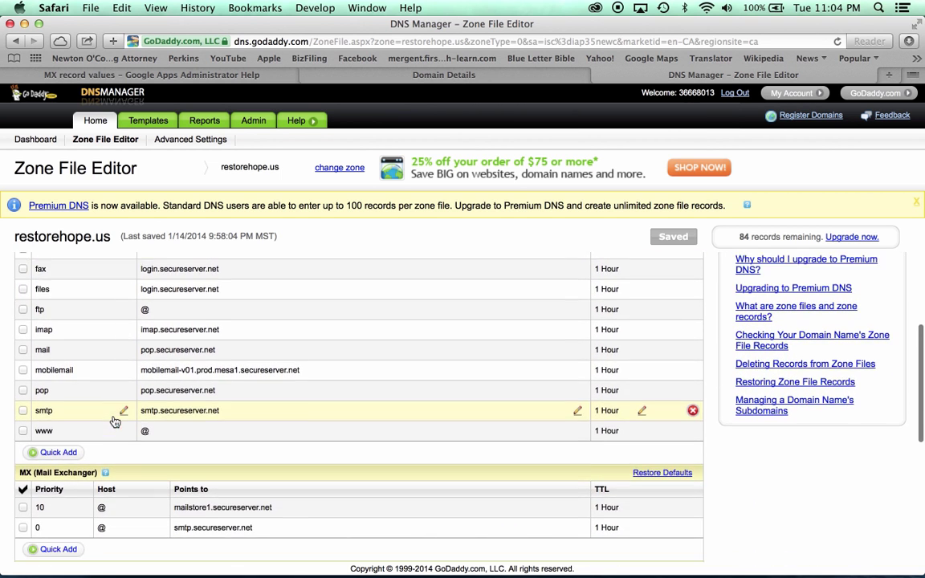
pyautogui.scroll(-2, 115, 421)
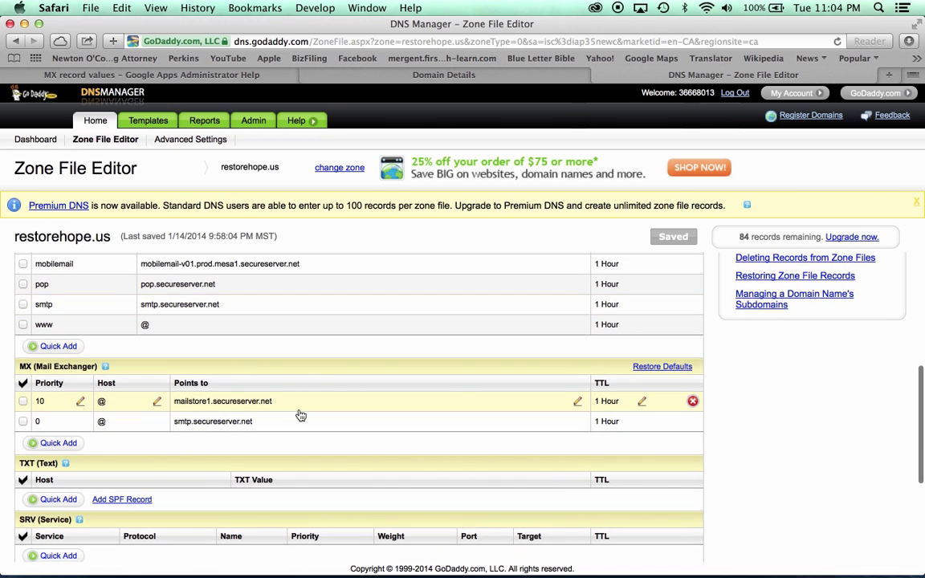
pyautogui.click(692, 402)
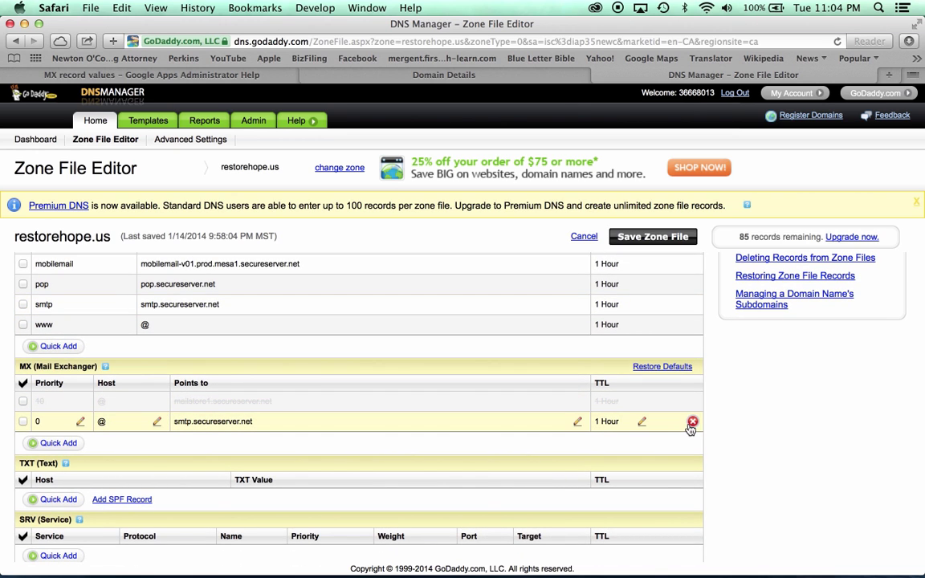
pyautogui.click(692, 424)
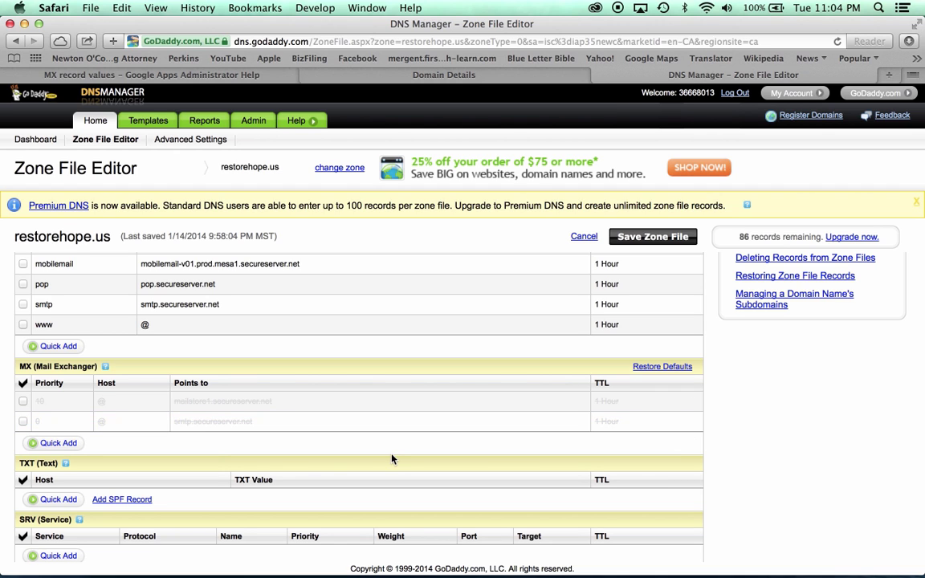
# Add a priority 10 MX record with host @ pointing to ASPMX.L.GOOGLE.COM.
pyautogui.moveTo(62, 462)
pyautogui.click(55, 444)
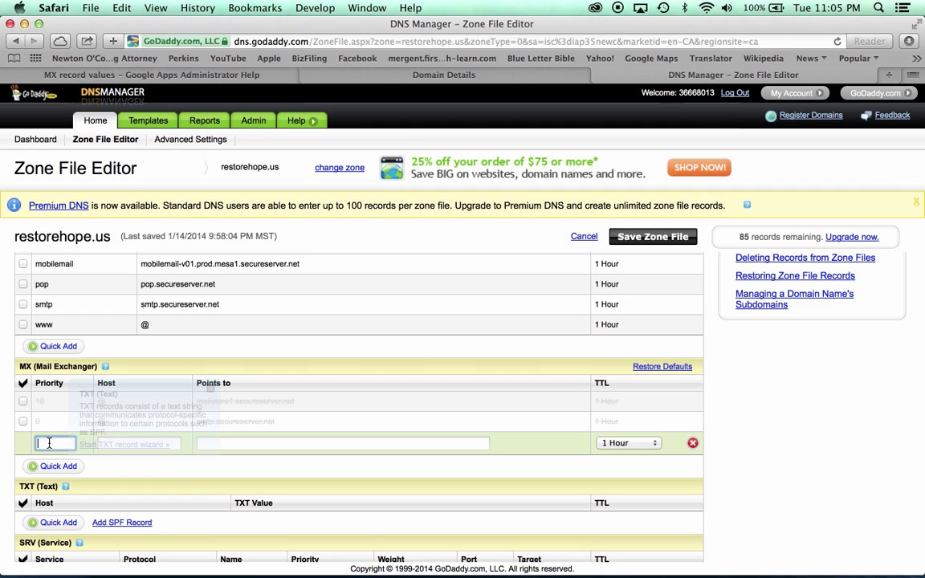
pyautogui.write('10')
pyautogui.press('Tab')
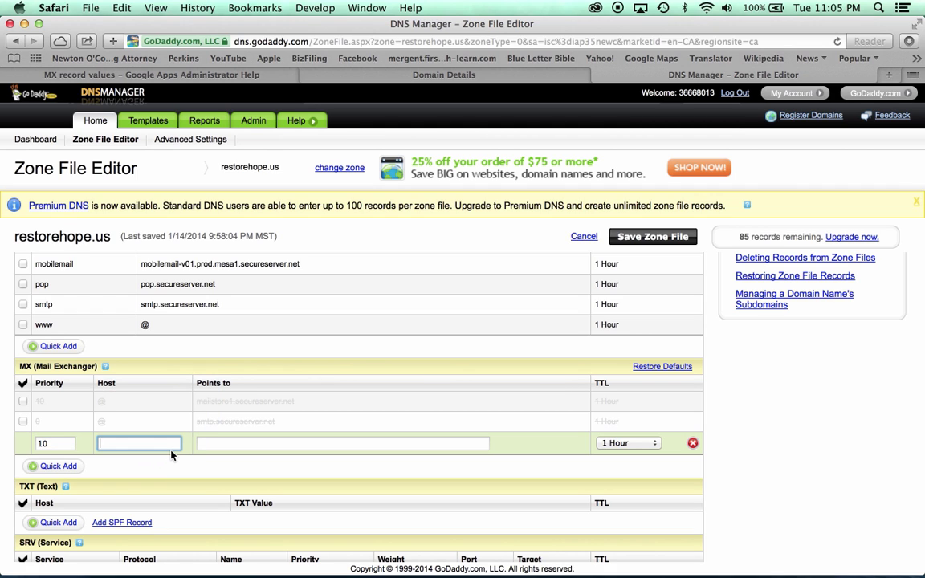
pyautogui.write('@')
pyautogui.press('Tab')
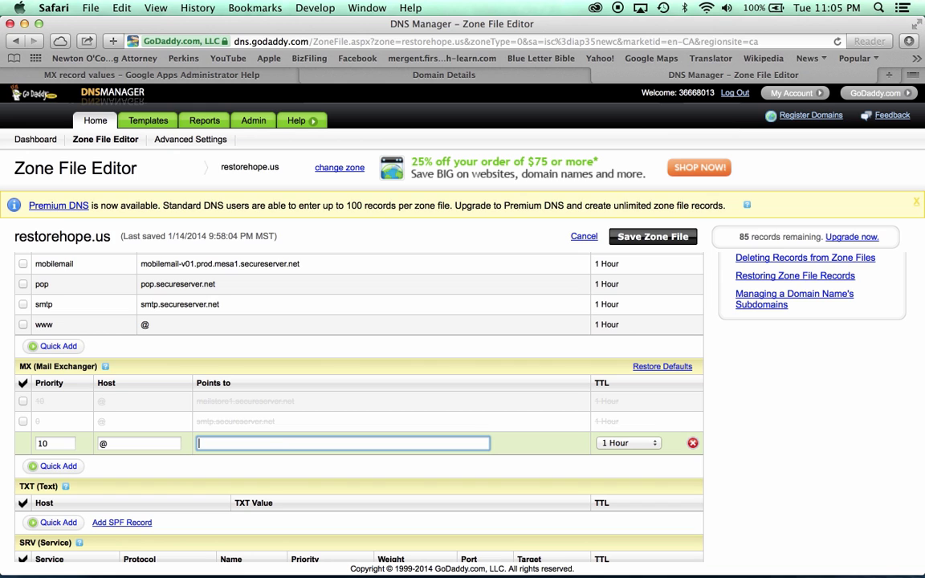
pyautogui.press('super+v')
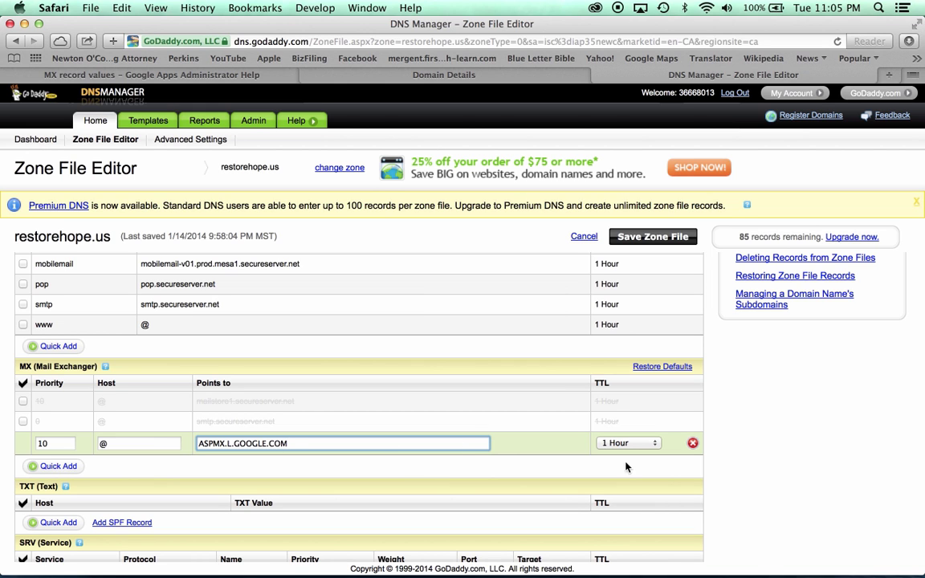
# Add a priority 20 MX record with host @ pointing to ALT1.ASPMX.L.GOOGLE.COM from the help page.
pyautogui.scroll(-2, 596, 426)
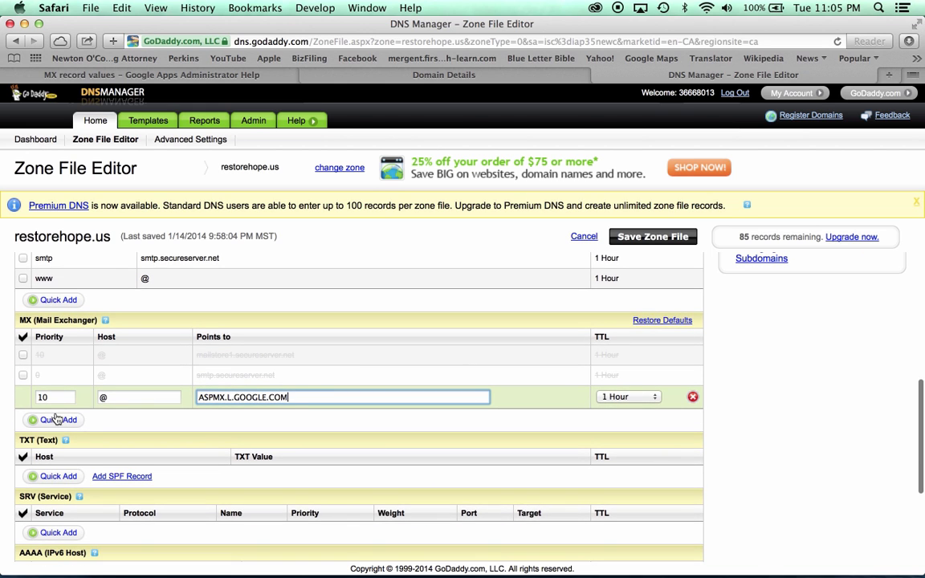
pyautogui.click(55, 420)
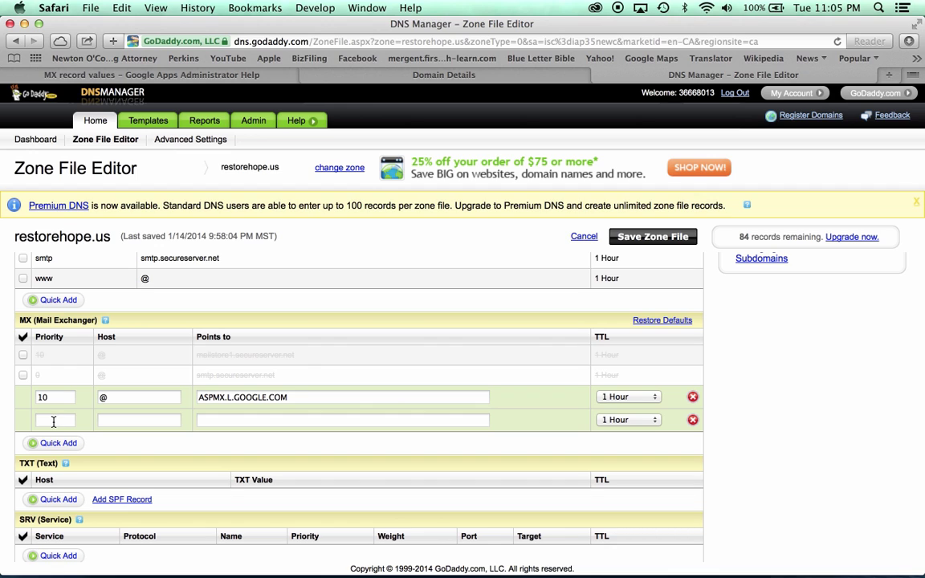
pyautogui.click(54, 421)
pyautogui.write('20')
pyautogui.press('Tab')
pyautogui.write('@')
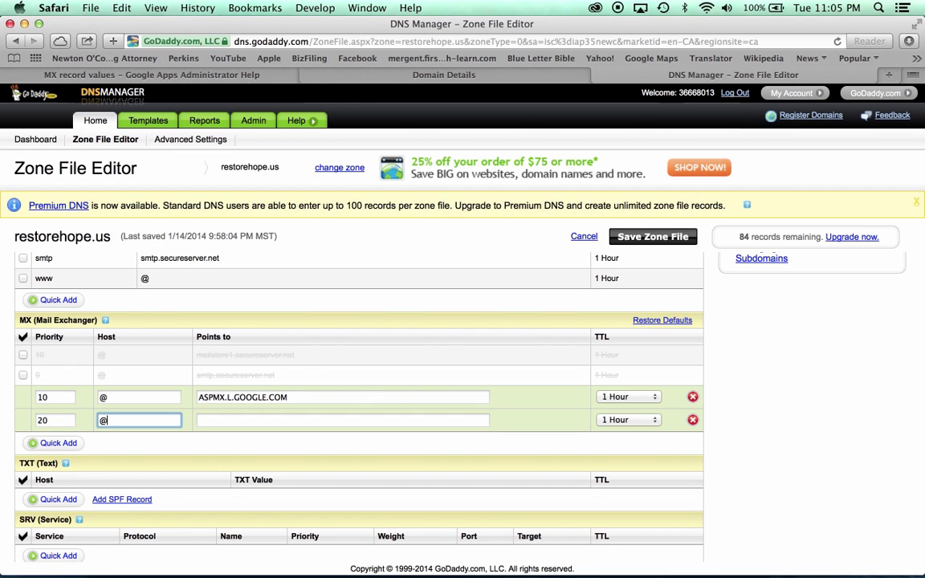
pyautogui.press('Tab')
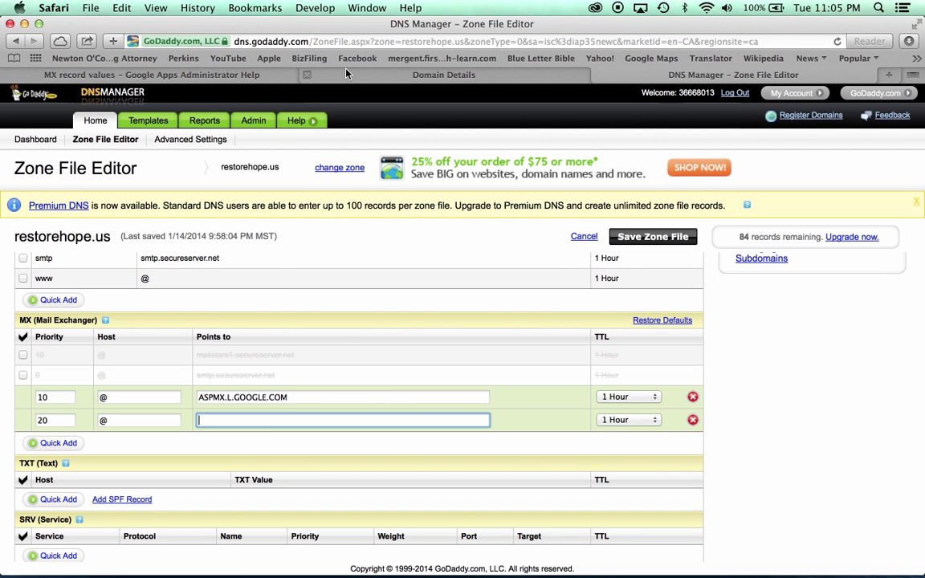
pyautogui.click(201, 74)
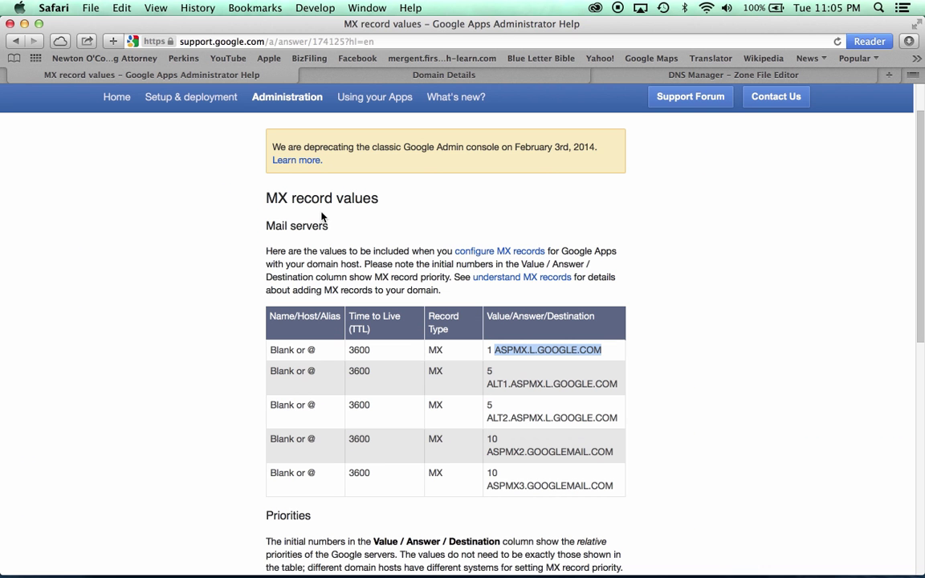
pyautogui.moveTo(486, 383); pyautogui.dragTo(615, 385)
pyautogui.press('super+c')
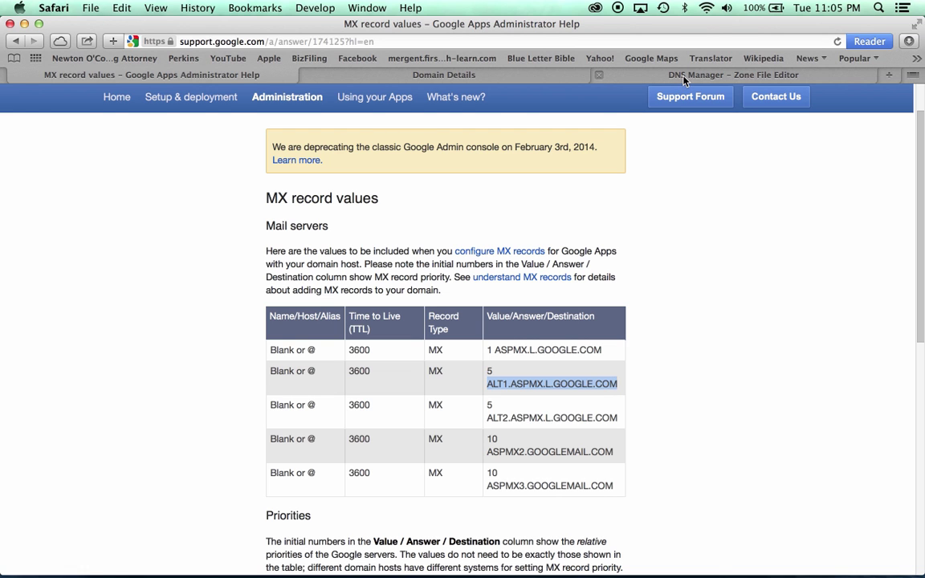
pyautogui.click(684, 75)
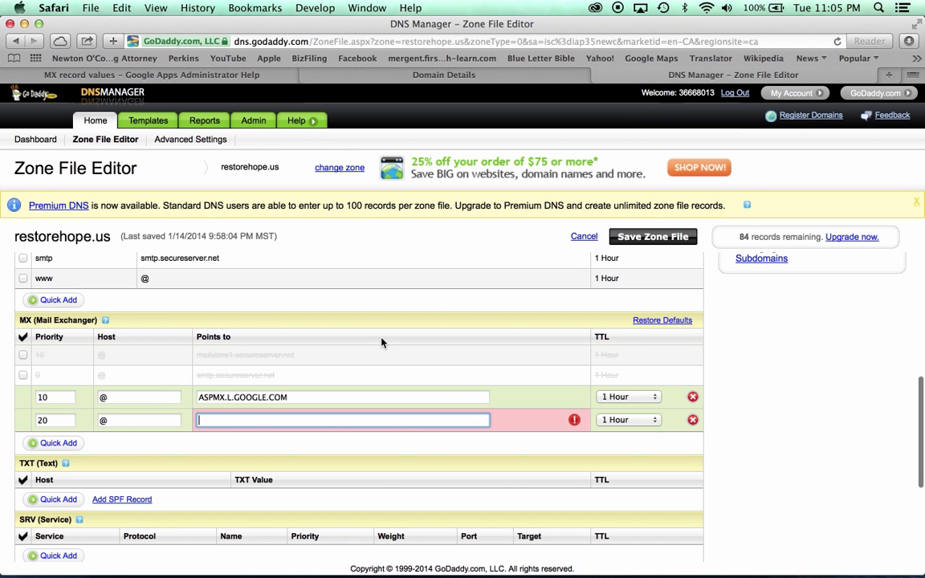
pyautogui.press('super+v')
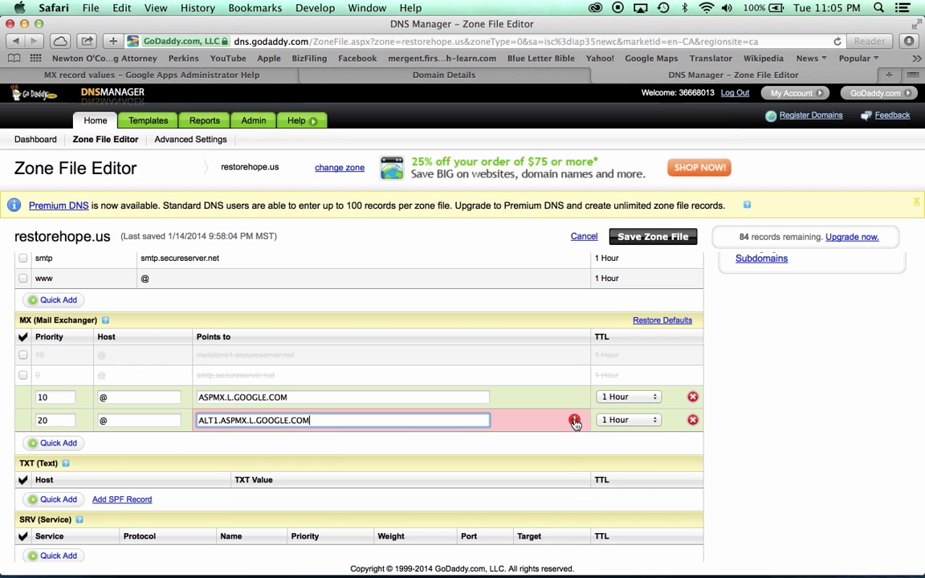
pyautogui.press('Tab')
# Add another priority 20 MX record with host @ pointing to ALT2.ASPMX.L.GOOGLE.COM.
pyautogui.click(58, 444)
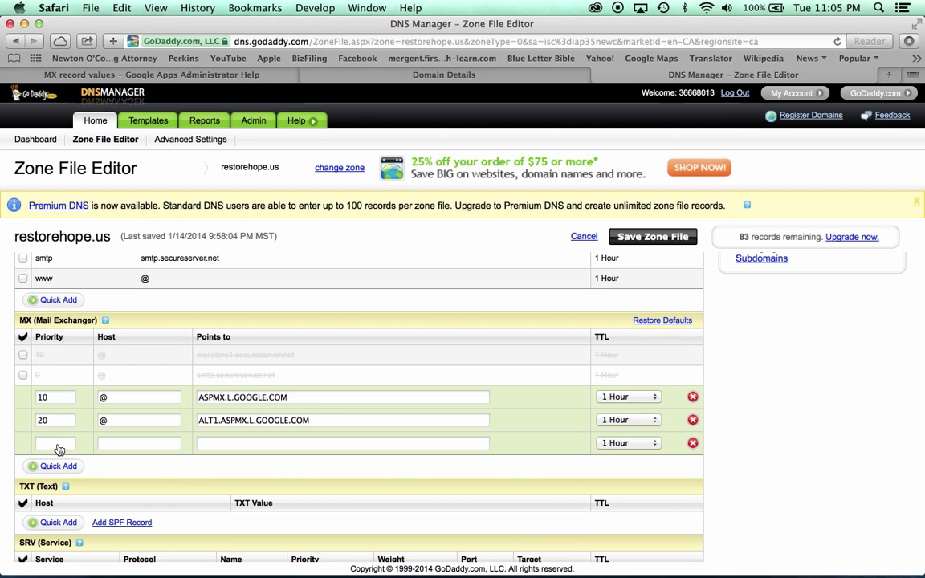
pyautogui.click(62, 443)
pyautogui.write('20')
pyautogui.click(120, 443)
pyautogui.write('@')
pyautogui.press('Tab')
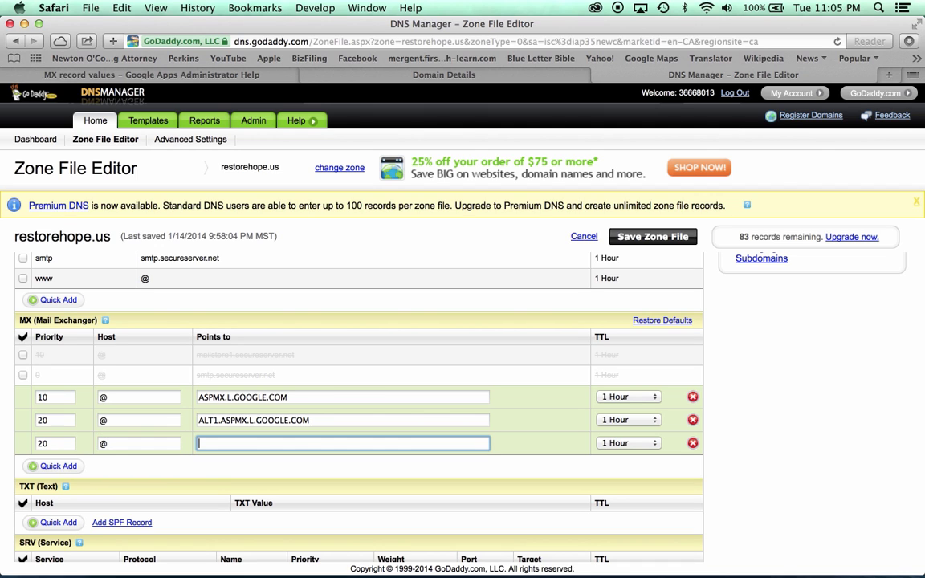
pyautogui.press('super+v')
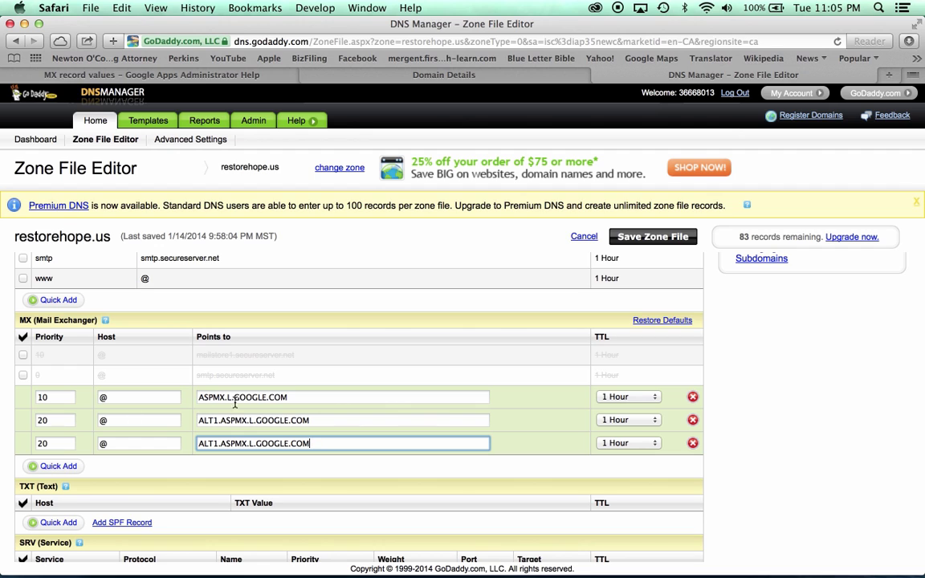
pyautogui.click(216, 443)
pyautogui.press('BackSpace')
pyautogui.write('2')
# Add a priority 30 MX record with host @ for ASPMX2.GOOGLEMAIL.COM, then start another row.
pyautogui.click(64, 467)
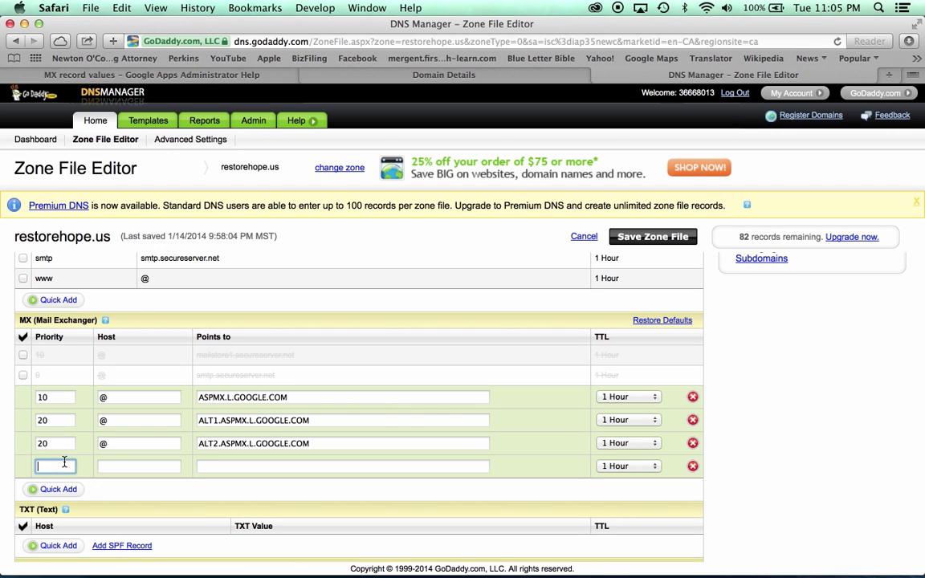
pyautogui.write('30')
pyautogui.press('Tab')
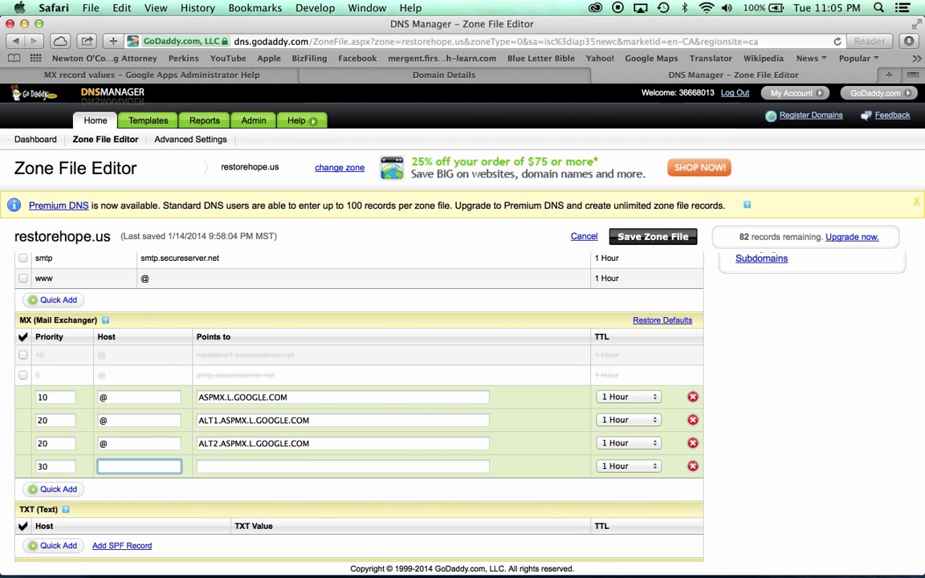
pyautogui.write('@')
pyautogui.press('Tab')
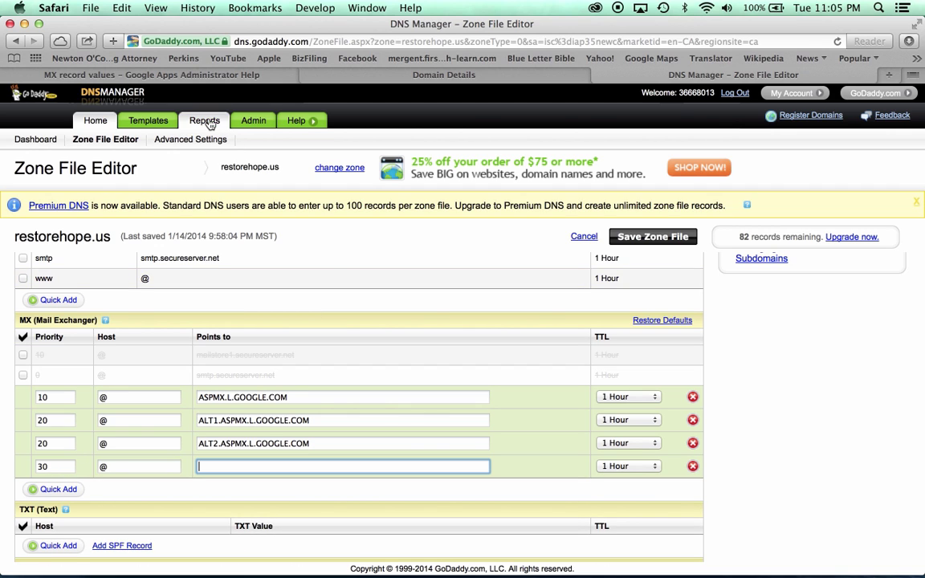
pyautogui.click(193, 75)
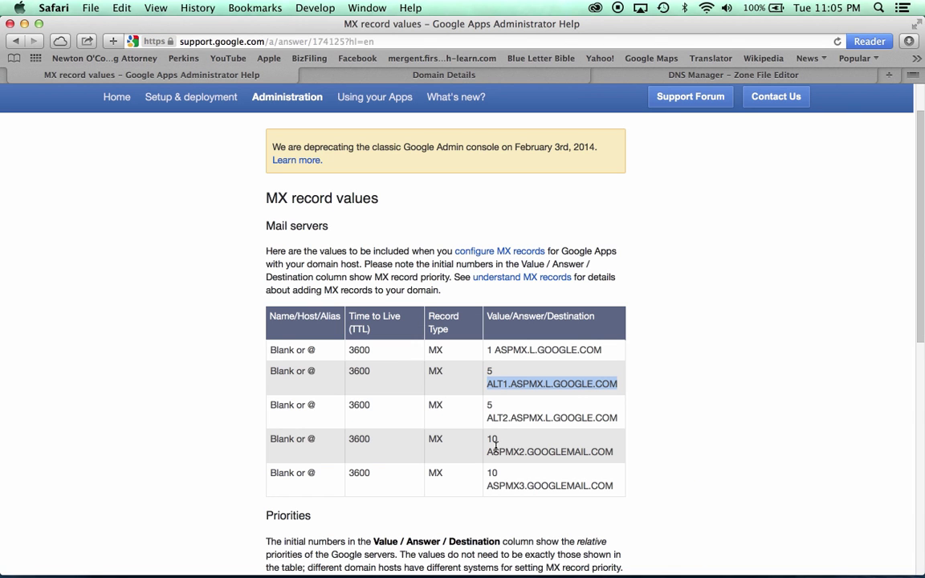
pyautogui.moveTo(489, 450); pyautogui.dragTo(611, 452)
pyautogui.press('super+c')
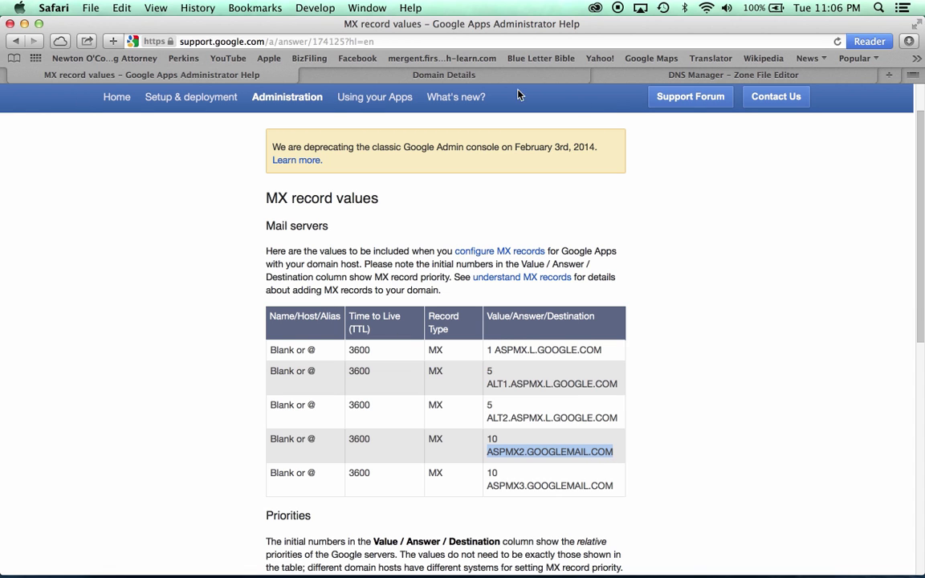
pyautogui.click(647, 76)
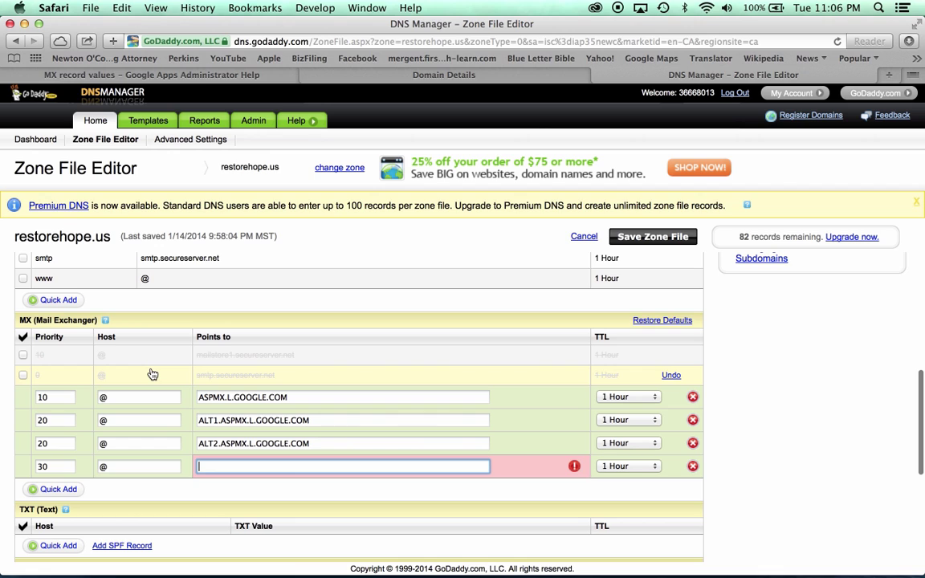
pyautogui.press('super+v')
pyautogui.press('Tab')
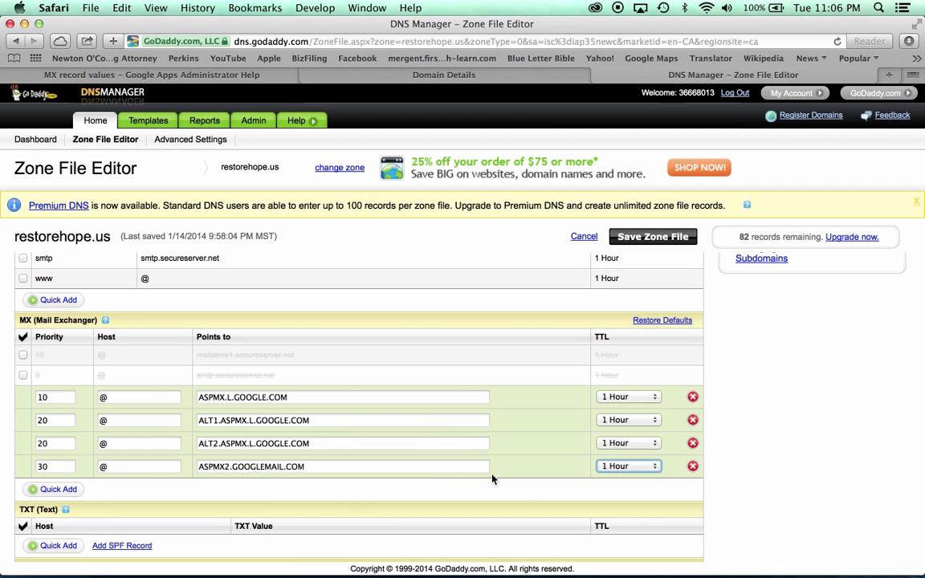
pyautogui.click(63, 489)
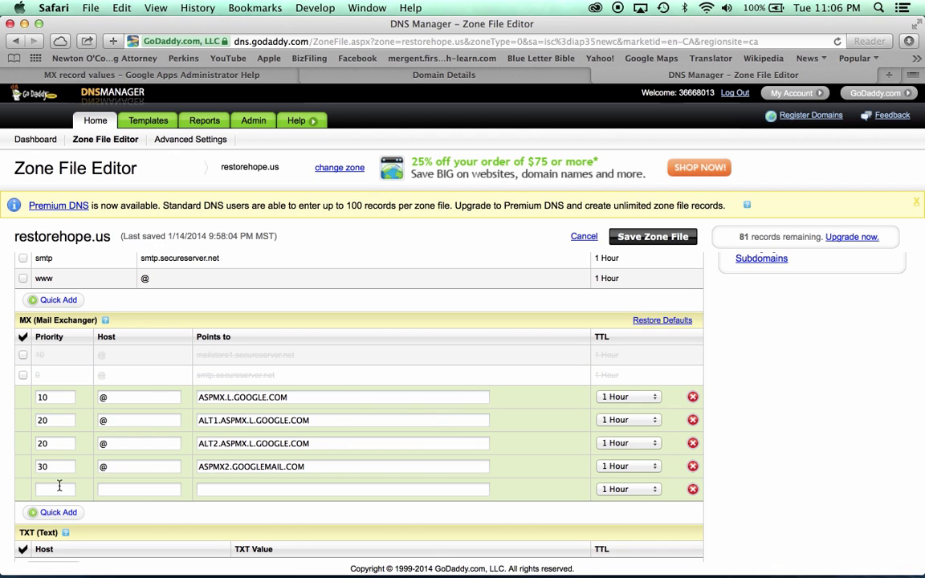
pyautogui.click(58, 489)
# Complete the fifth MX record: priority 30, host @, pointing to ASPMX3.GOOGLEMAIL.COM.
pyautogui.write('30')
pyautogui.press('Tab')
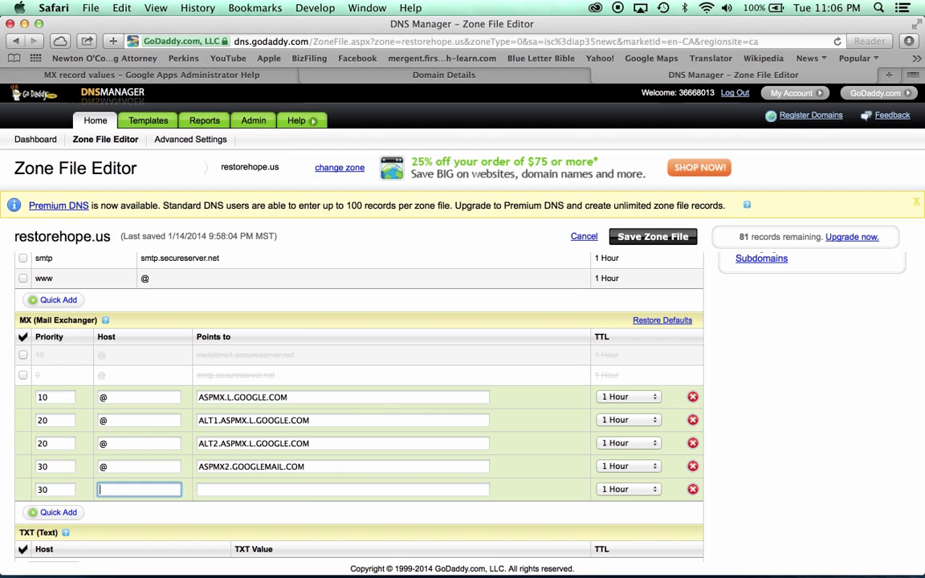
pyautogui.write('@')
pyautogui.press('Tab')
pyautogui.press('super+v')
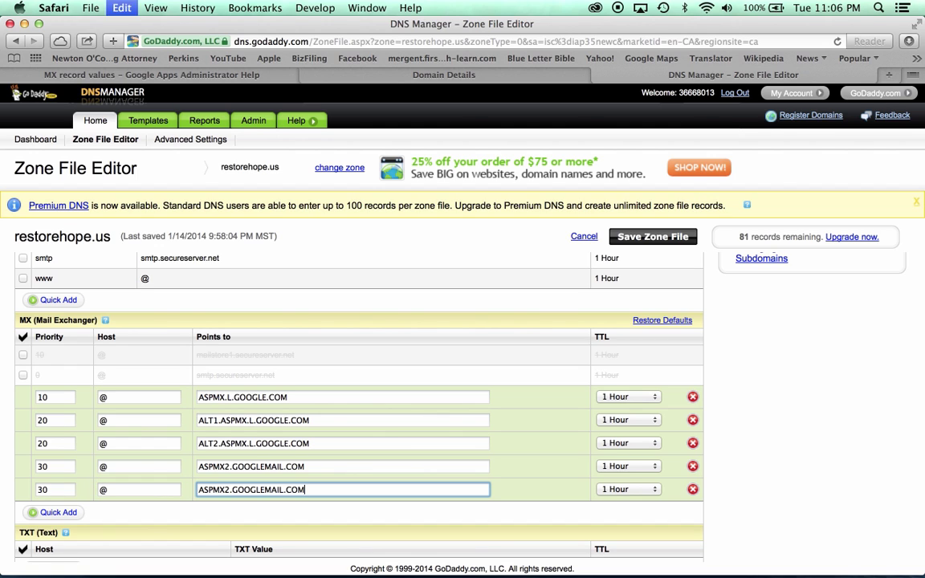
pyautogui.click(227, 489)
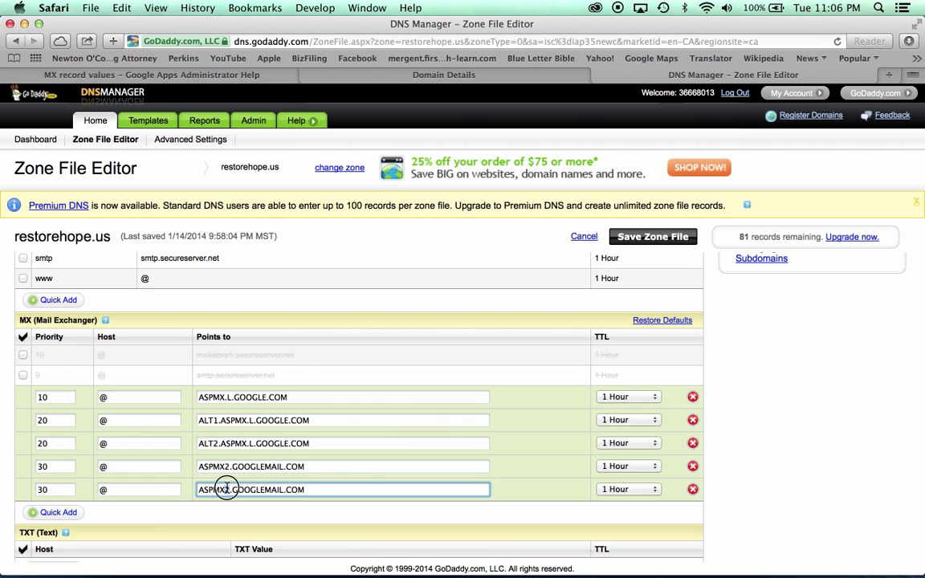
pyautogui.press('BackSpace')
pyautogui.write('3')
# Save the restorehope.us zone file and confirm the save.
pyautogui.click(649, 236)
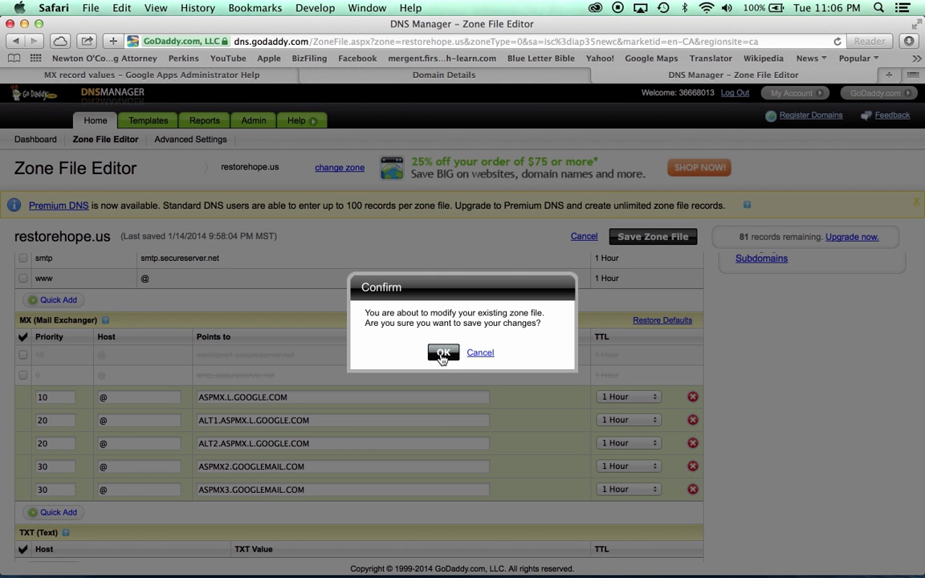
pyautogui.click(443, 353)
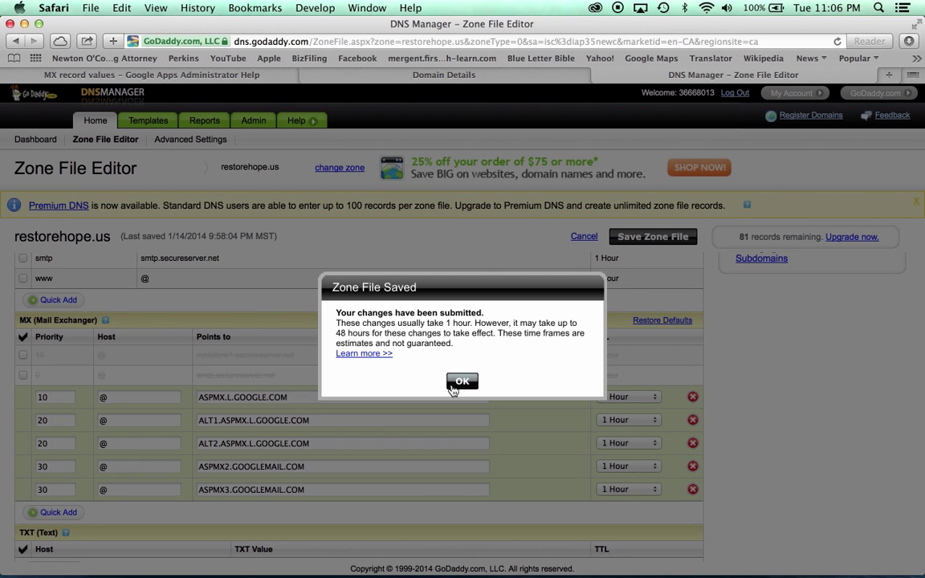
pyautogui.click(458, 383)
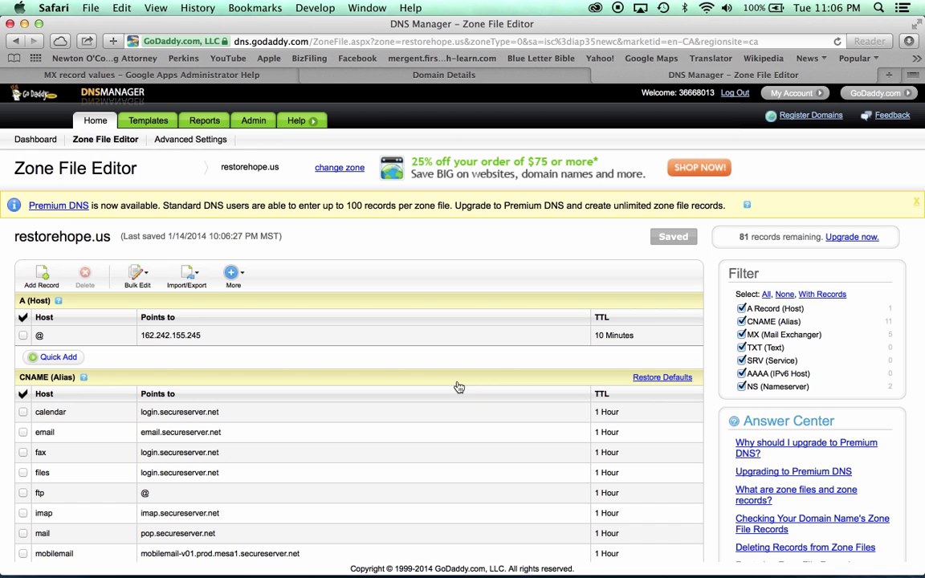
# Load google.com/a/restorehope.us in Safari to open the domain's Google Admin console.
pyautogui.click(448, 83)
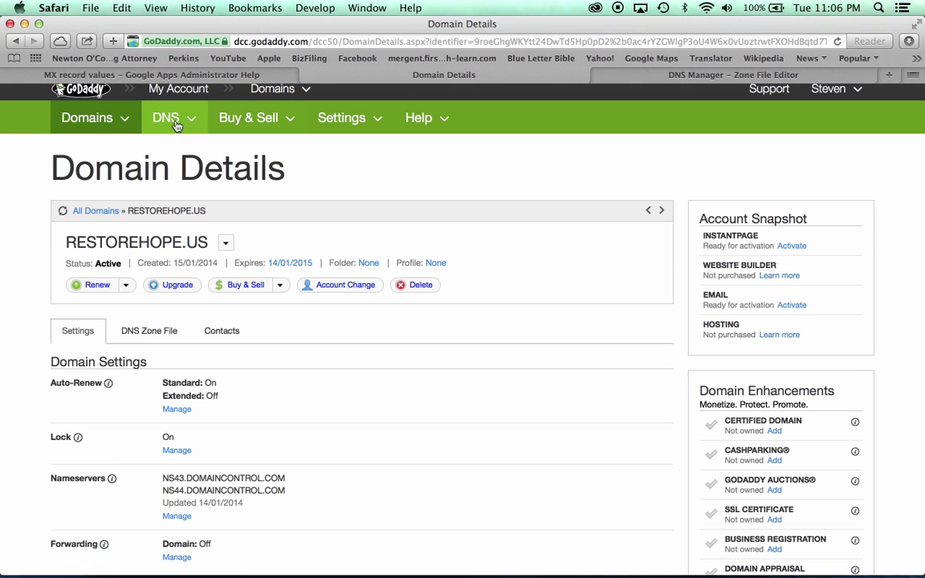
pyautogui.click(160, 79)
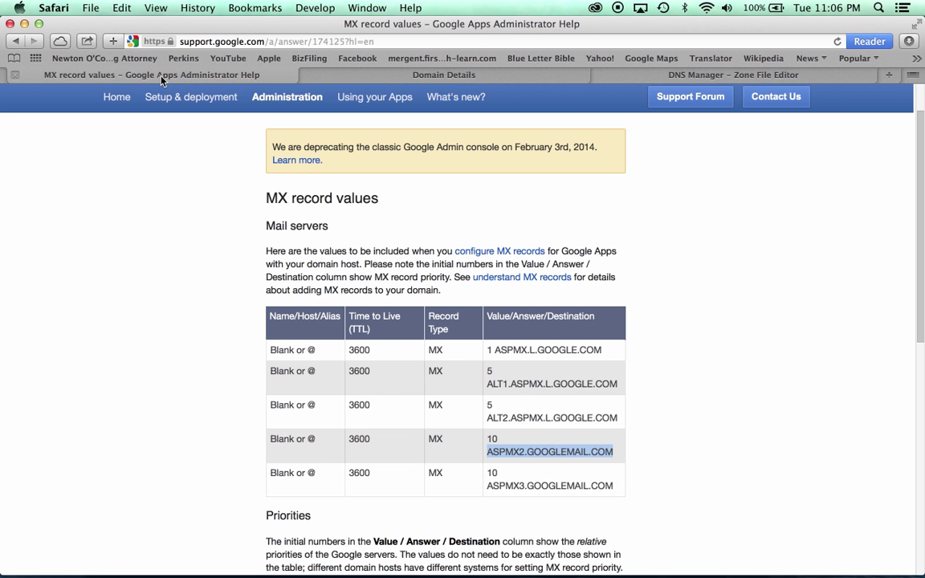
pyautogui.click(233, 42)
pyautogui.write('g')
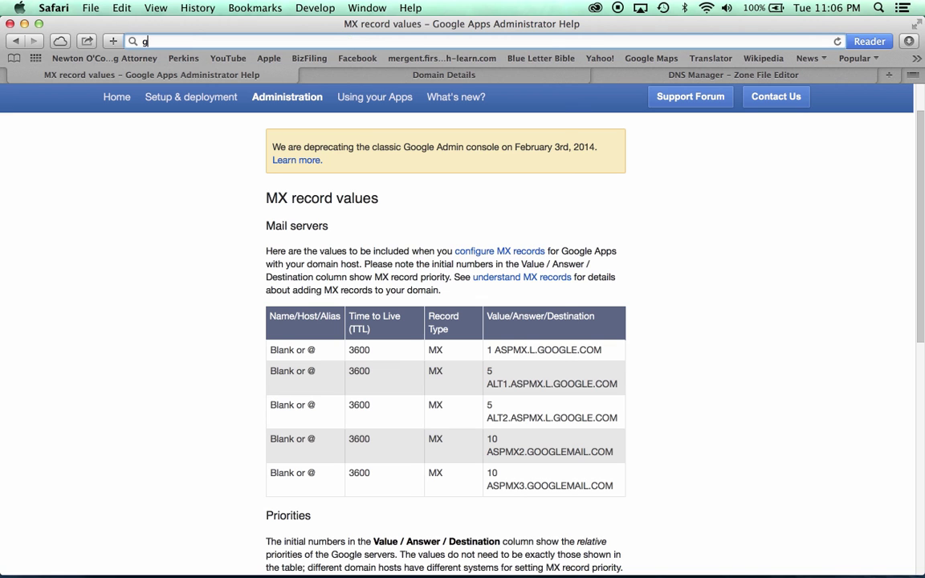
pyautogui.write('oogle.com/')
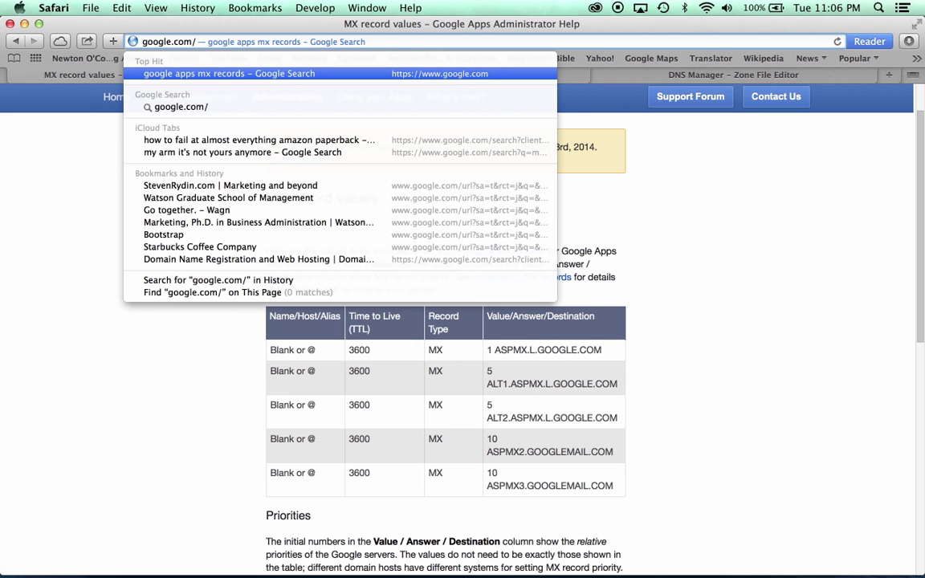
pyautogui.write('a/re')
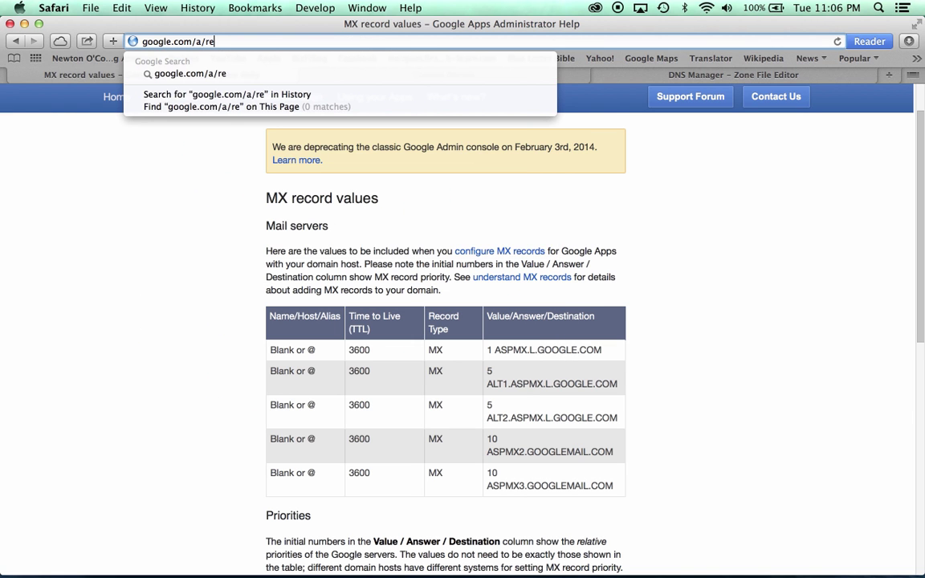
pyautogui.write('storehup')
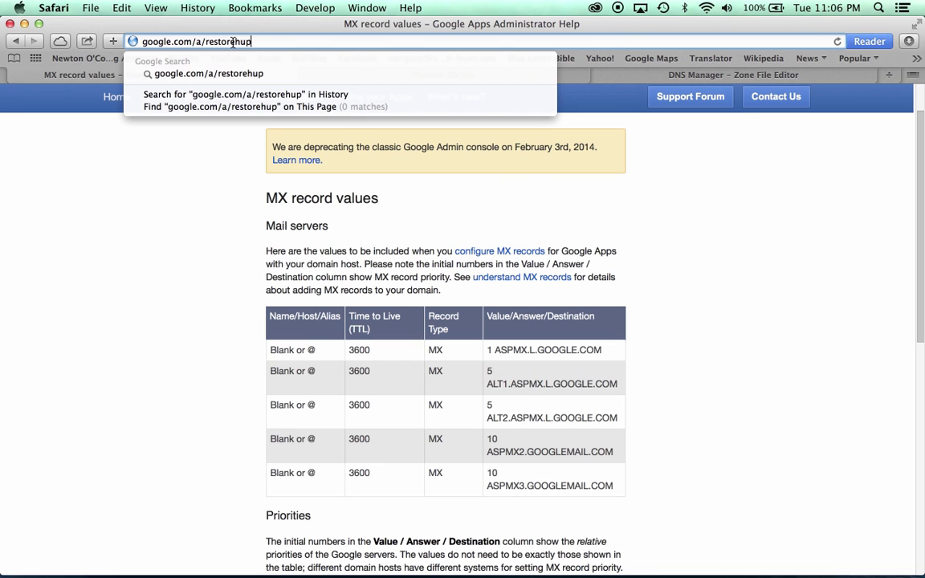
pyautogui.press('BackSpace')
pyautogui.press('BackSpace')
pyautogui.write('ope.us')
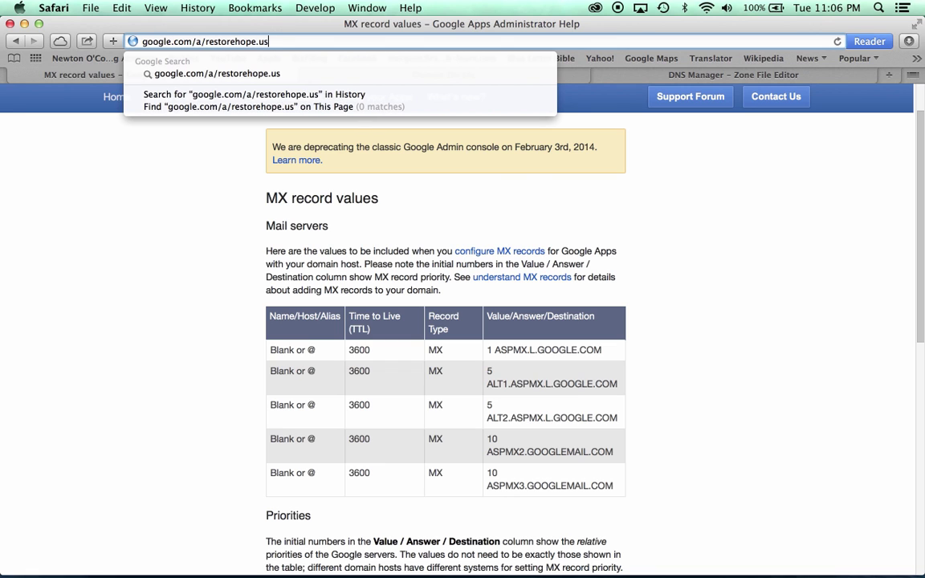
pyautogui.press('Return')
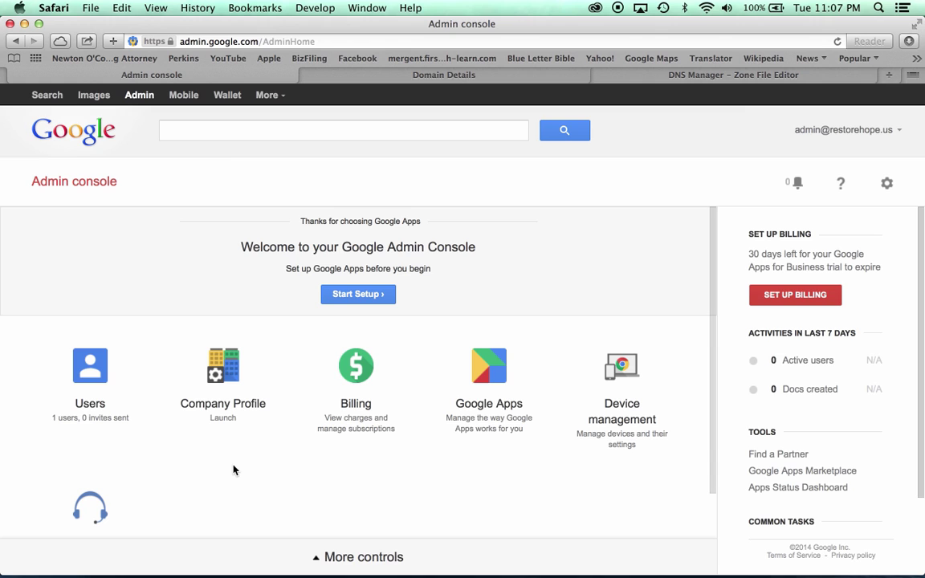
# Start the Google Apps setup and choose to verify the domain.
pyautogui.scroll(-2, 234, 469)
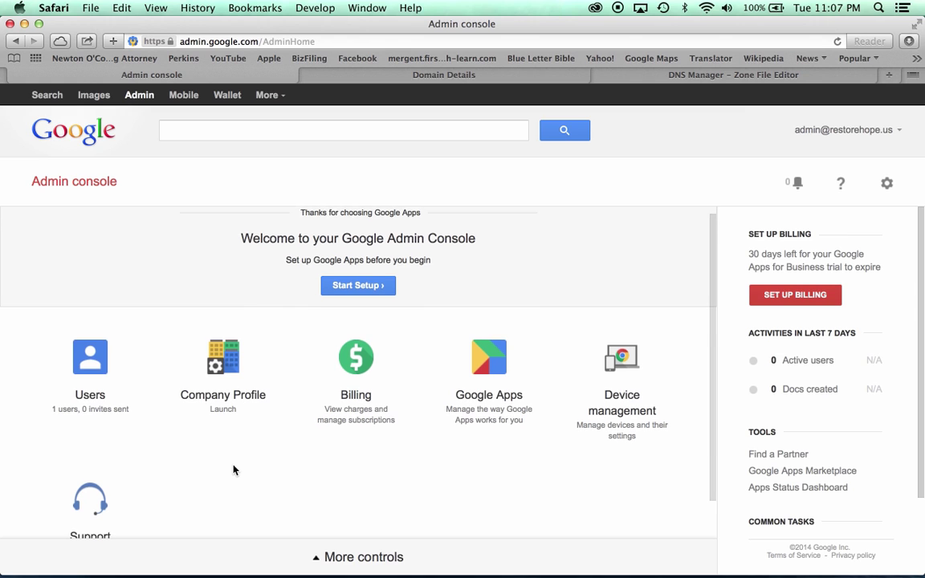
pyautogui.click(369, 278)
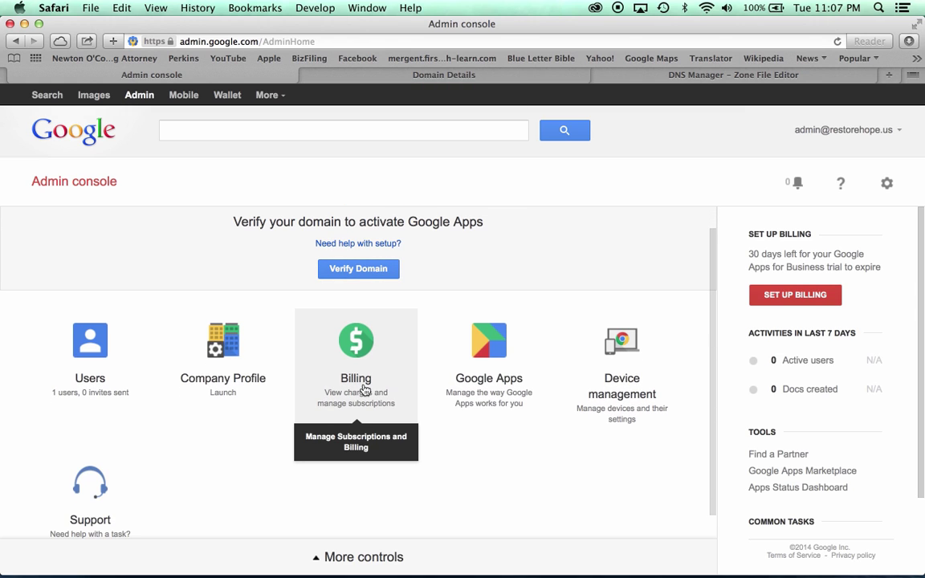
pyautogui.click(363, 270)
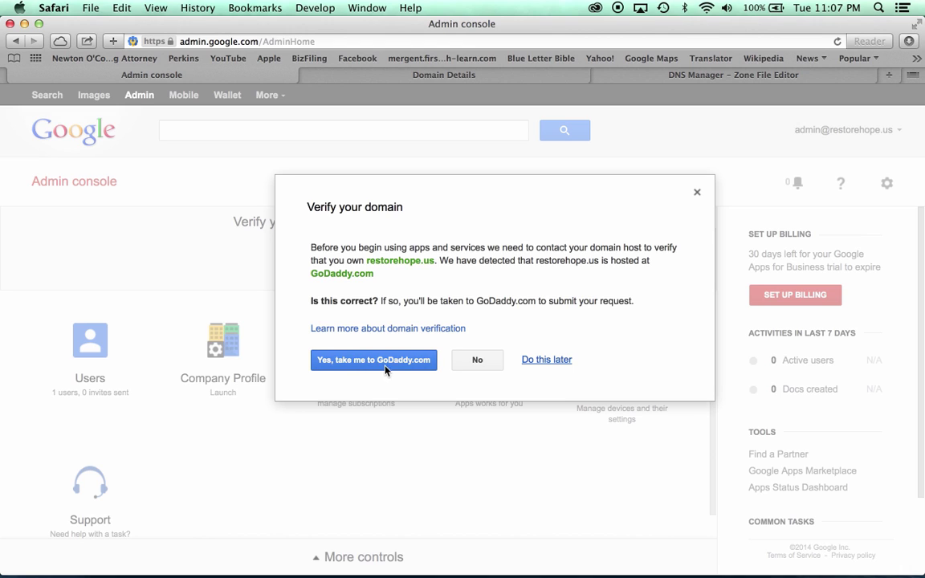
# Decline the GoDaddy redirect, pick Other as the domain provider, and begin verification.
pyautogui.click(461, 367)
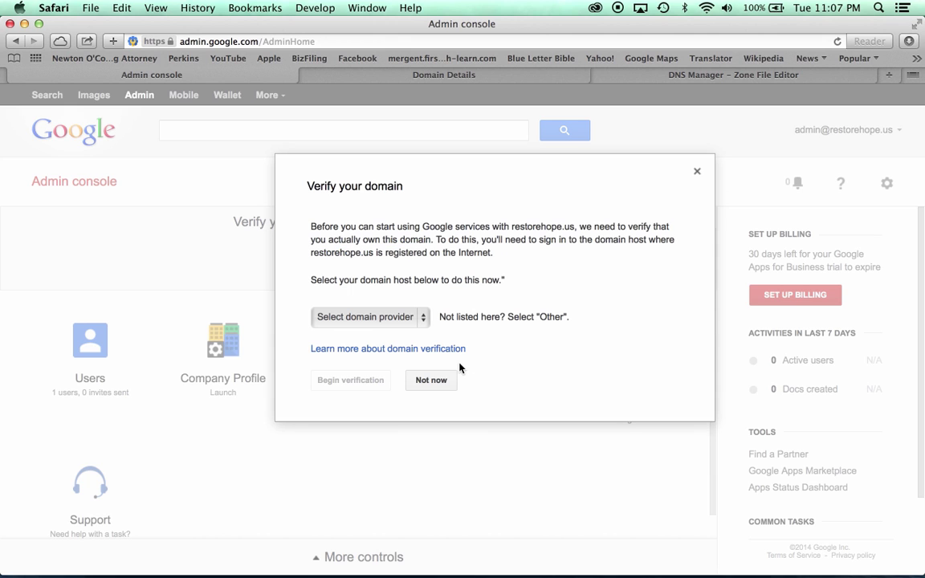
pyautogui.click(409, 318)
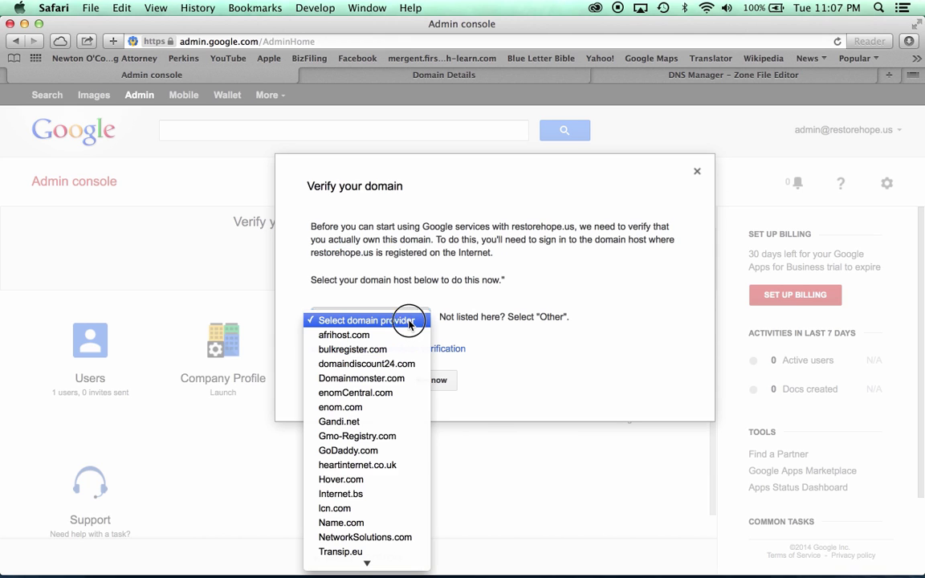
pyautogui.moveTo(346, 562)
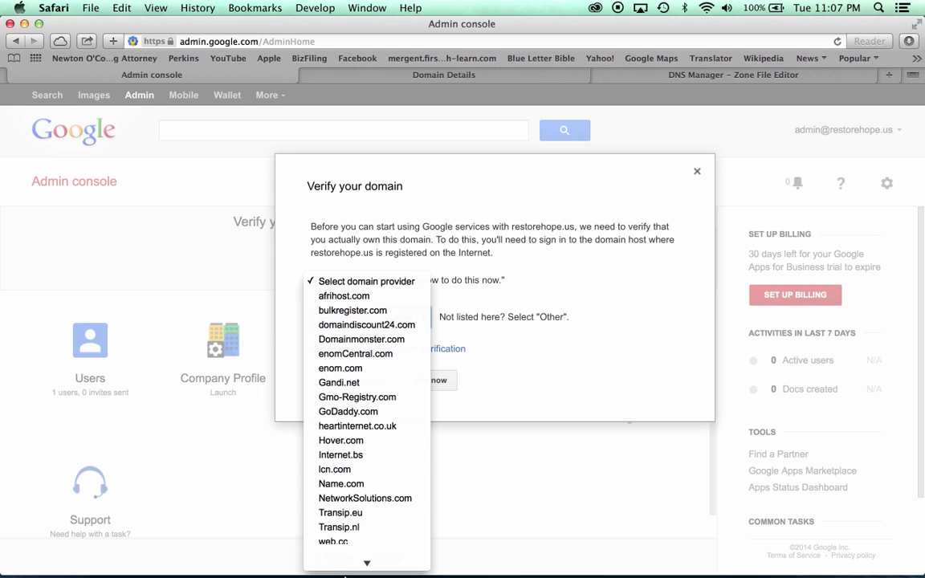
pyautogui.click(332, 561)
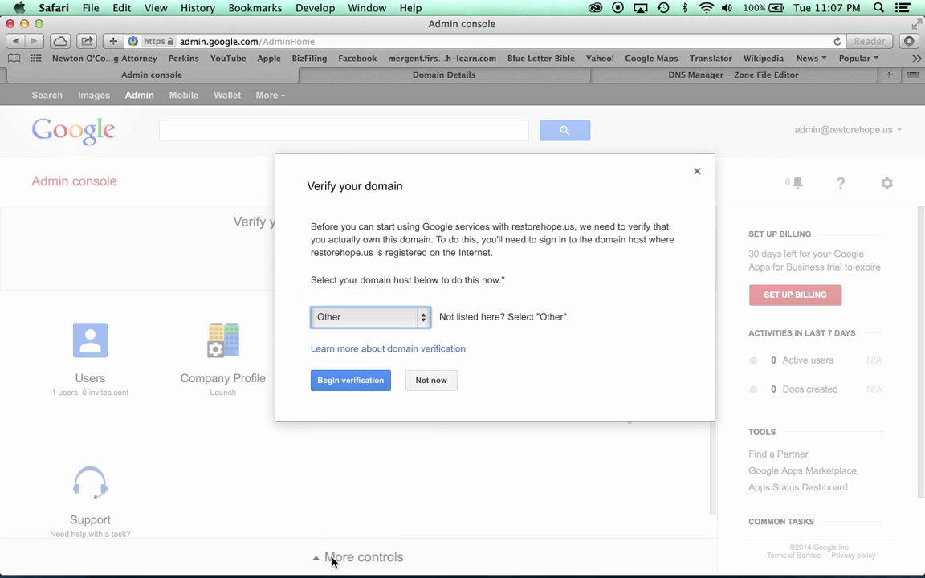
pyautogui.click(364, 383)
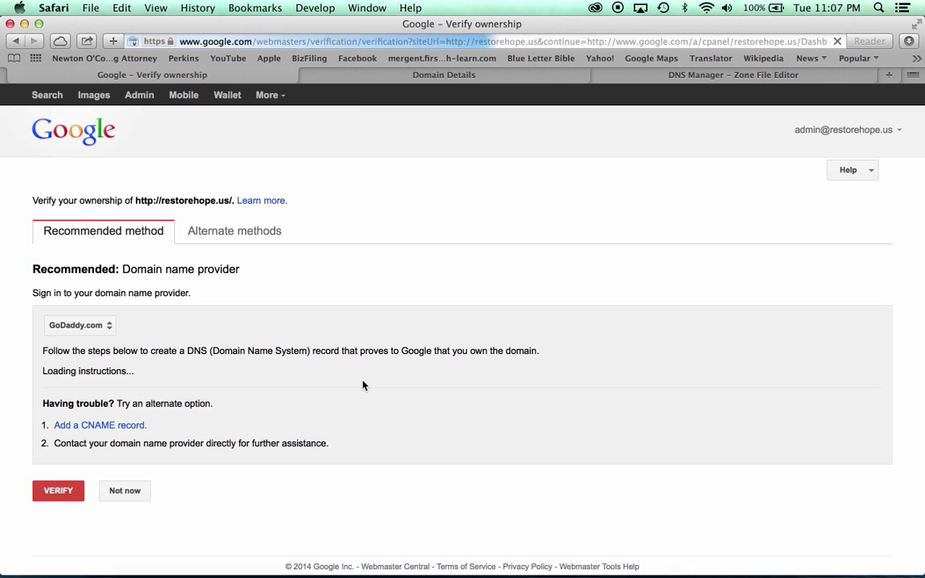
# Select and copy Google's site-verification token from the Verify ownership page.
pyautogui.scroll(-2, 363, 386)
pyautogui.scroll(-3, 363, 385)
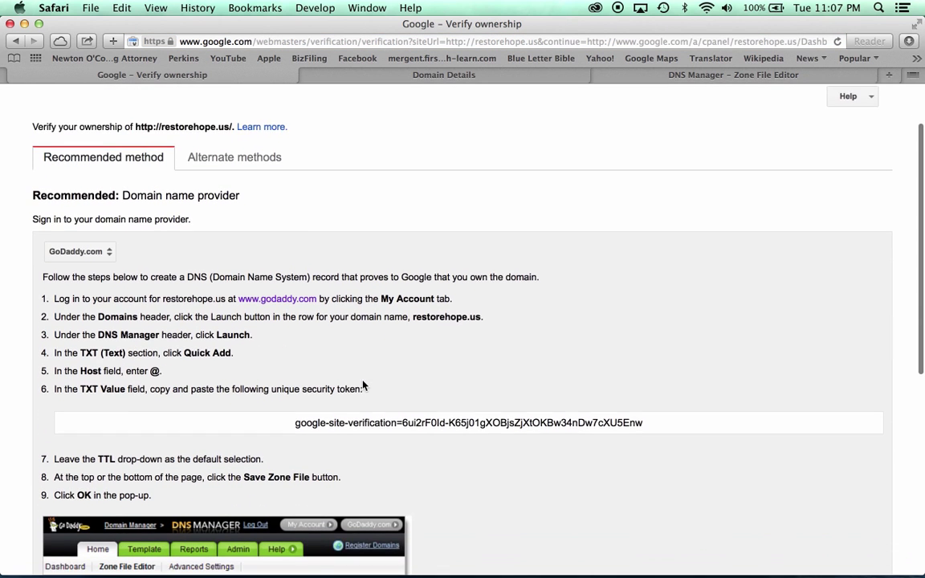
pyautogui.click(330, 377)
pyautogui.tripleClick(644, 382)
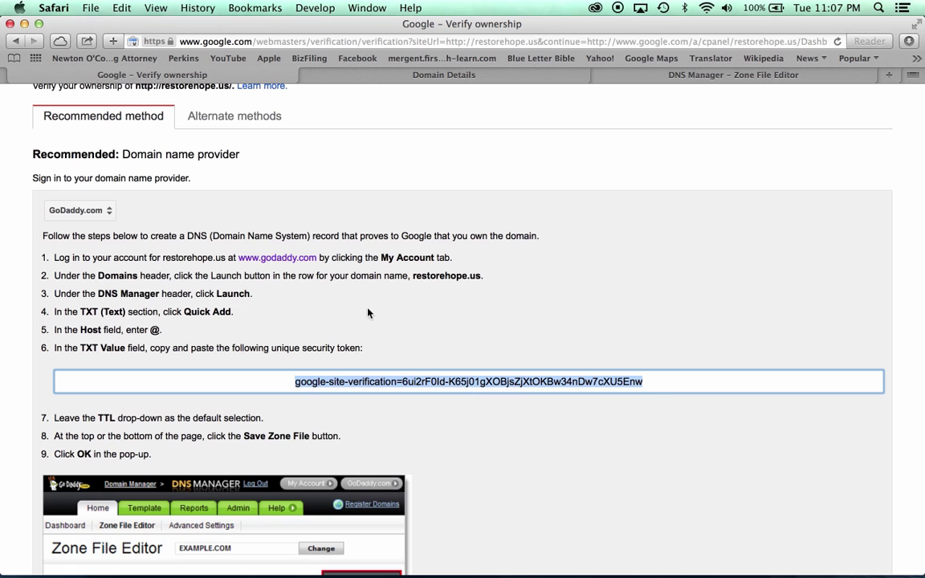
# Add a TXT record with host @ and the pasted token, then save the zone file.
pyautogui.click(733, 75)
pyautogui.write('@')
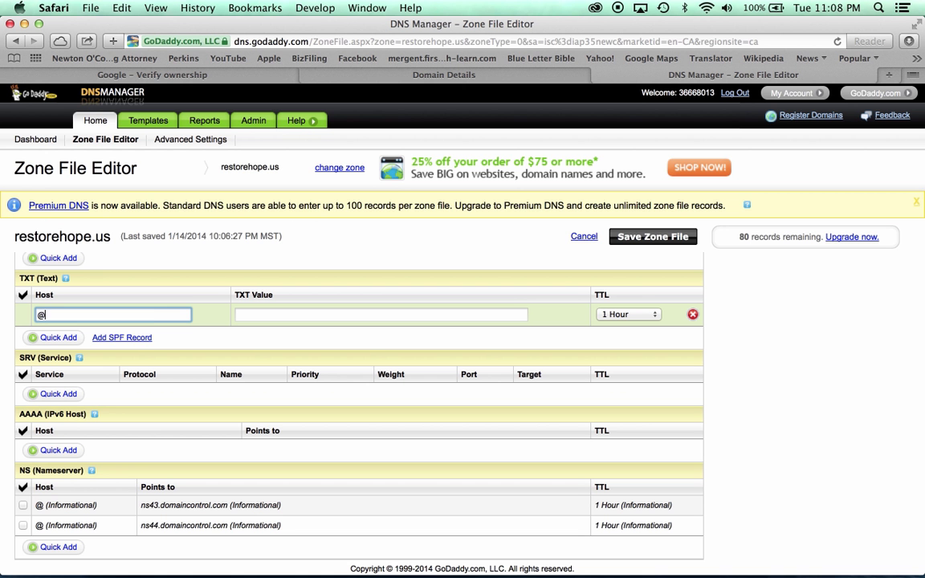
pyautogui.press('Tab')
pyautogui.press('super+v')
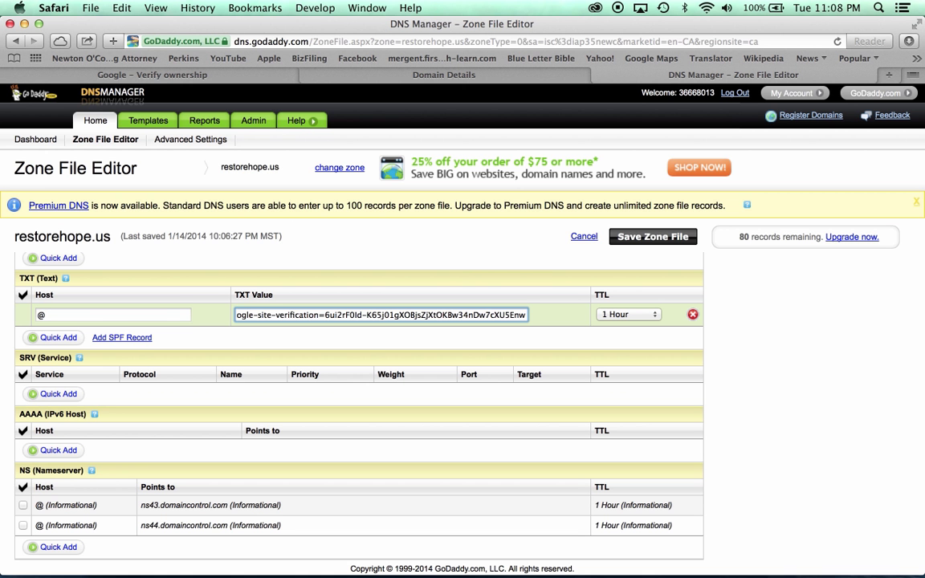
pyautogui.press('Tab')
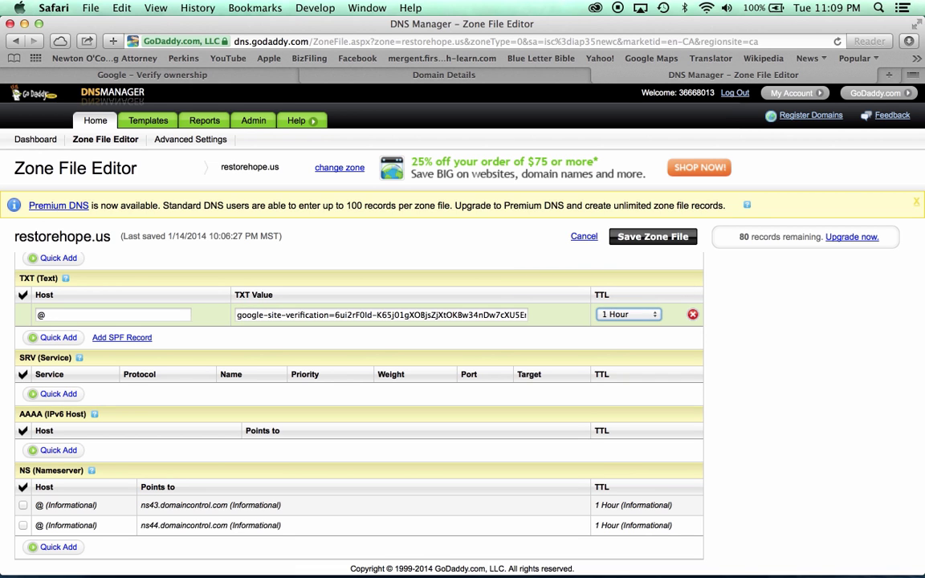
pyautogui.click(658, 240)
pyautogui.click(442, 352)
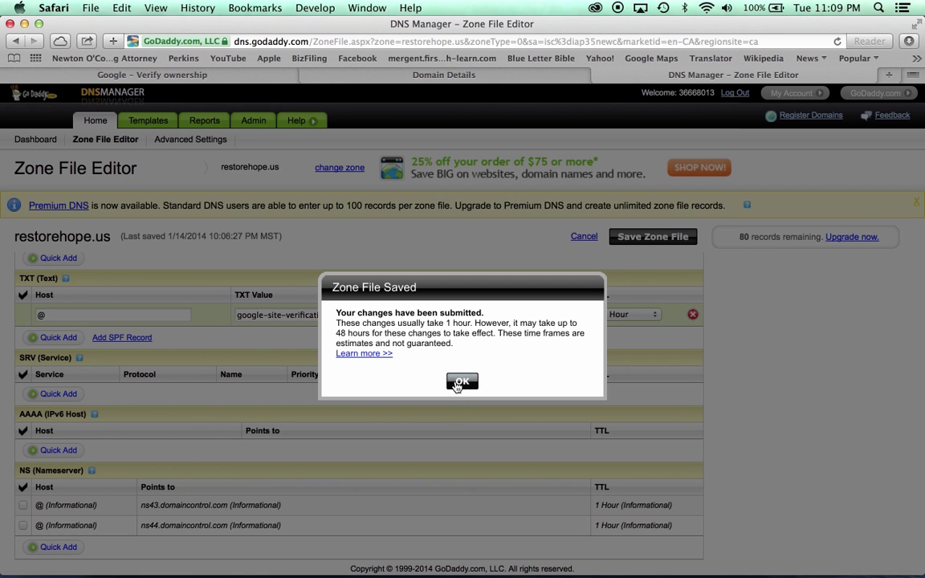
pyautogui.click(459, 383)
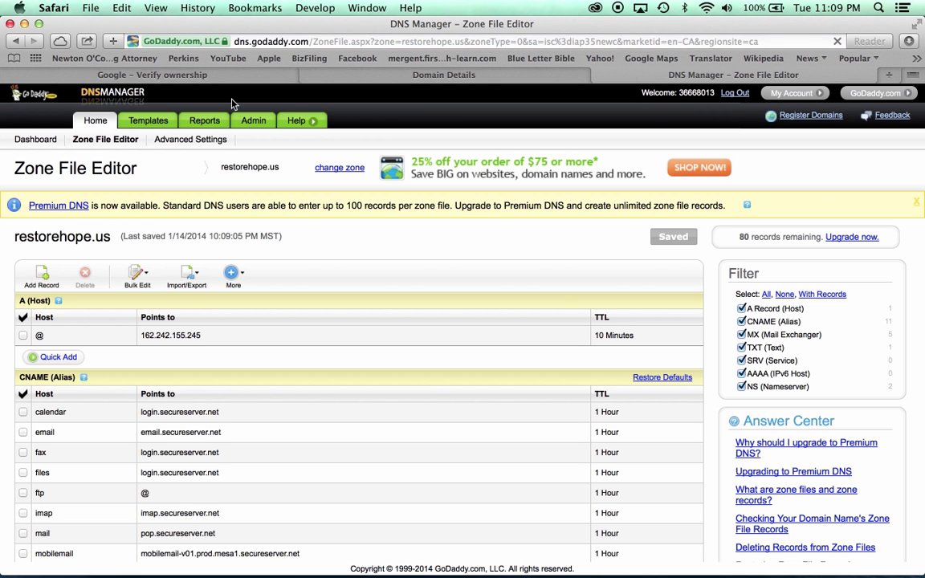
# Run VERIFY for restorehope.us, continue to the Admin console, and highlight the trial-days note.
pyautogui.click(183, 76)
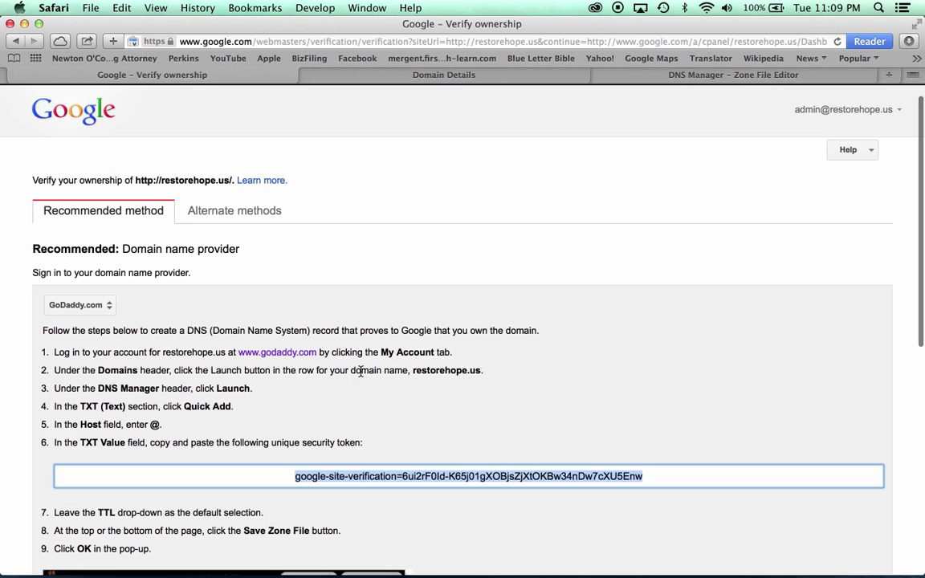
pyautogui.scroll(-10, 360, 371)
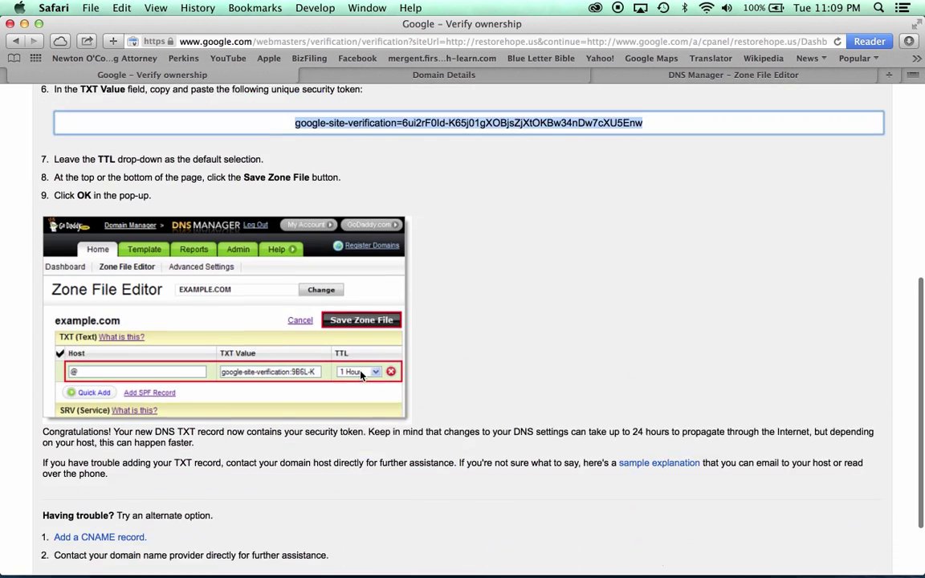
pyautogui.scroll(-3, 360, 373)
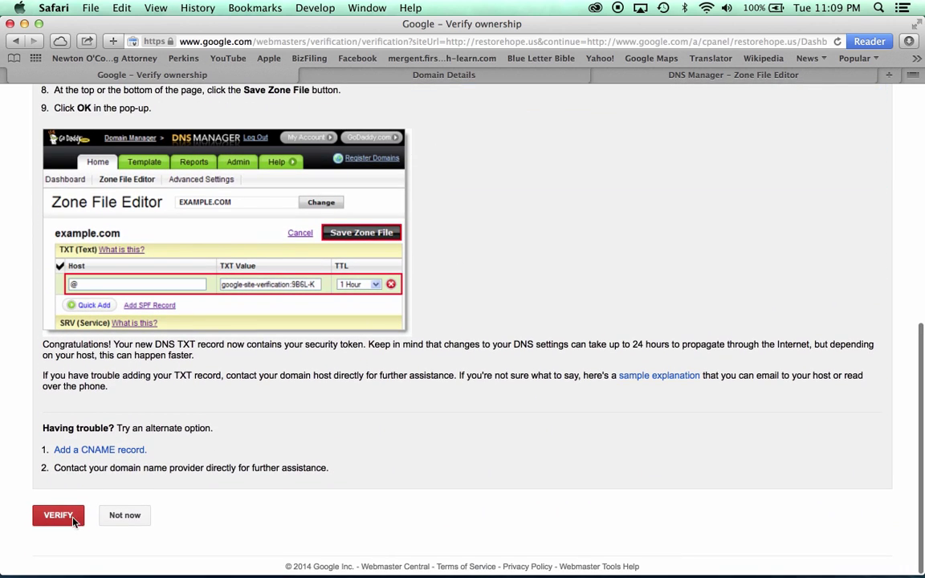
pyautogui.click(58, 515)
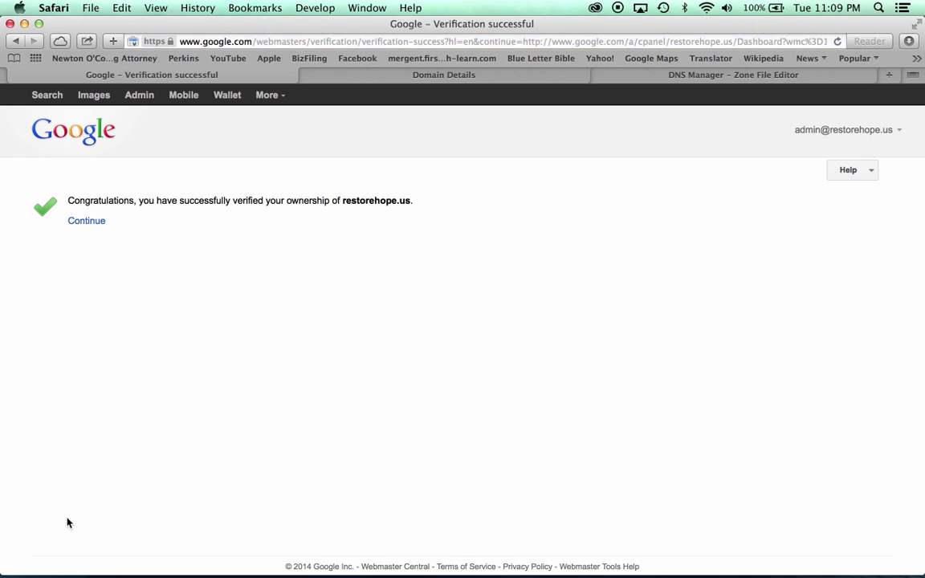
pyautogui.click(80, 223)
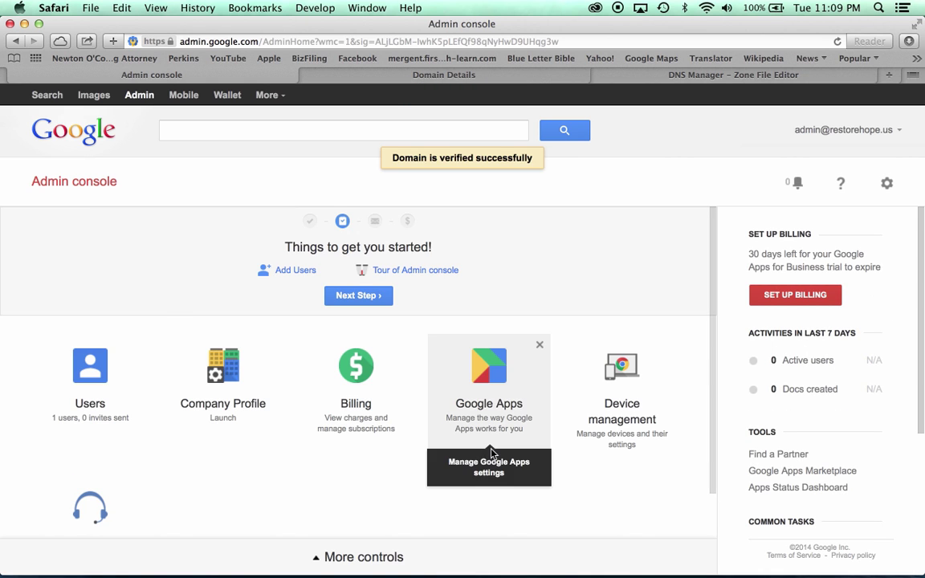
pyautogui.moveTo(747, 257); pyautogui.dragTo(876, 266)
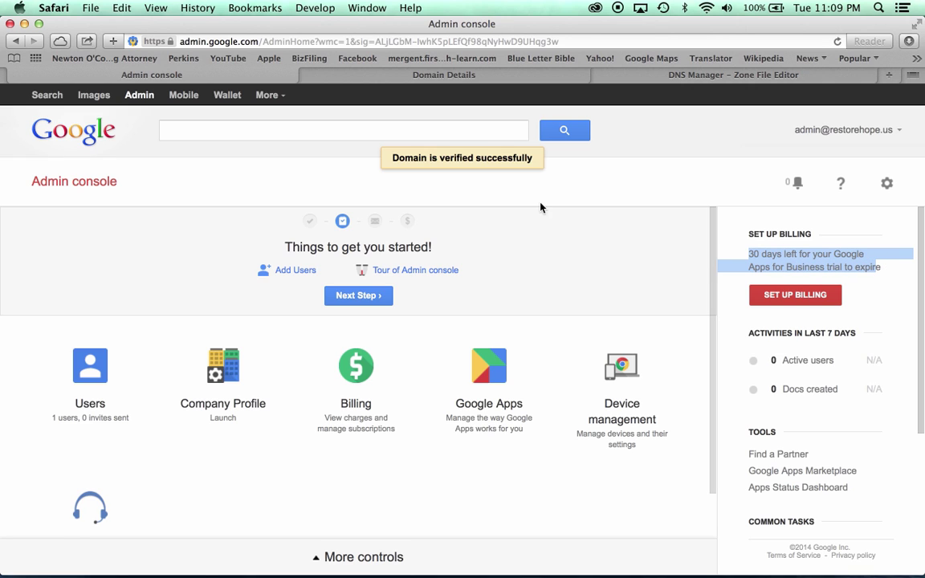